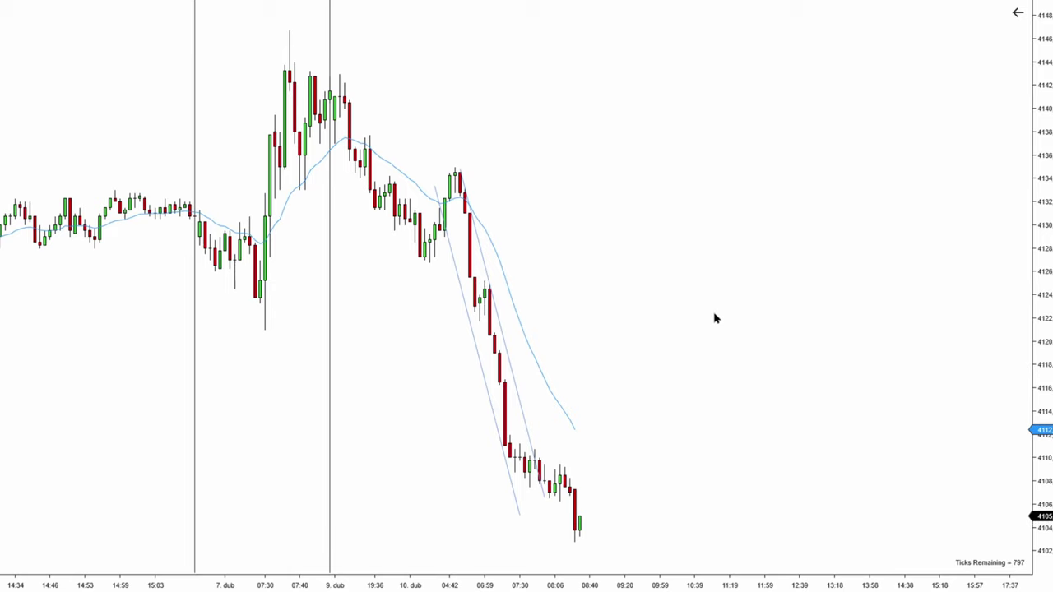
- Examine the steep sell-off, its descending channel and the trading range with the marked new high
{"action": "left_click_drag", "start_coordinate": [651, 327], "coordinate": [631, 326]}
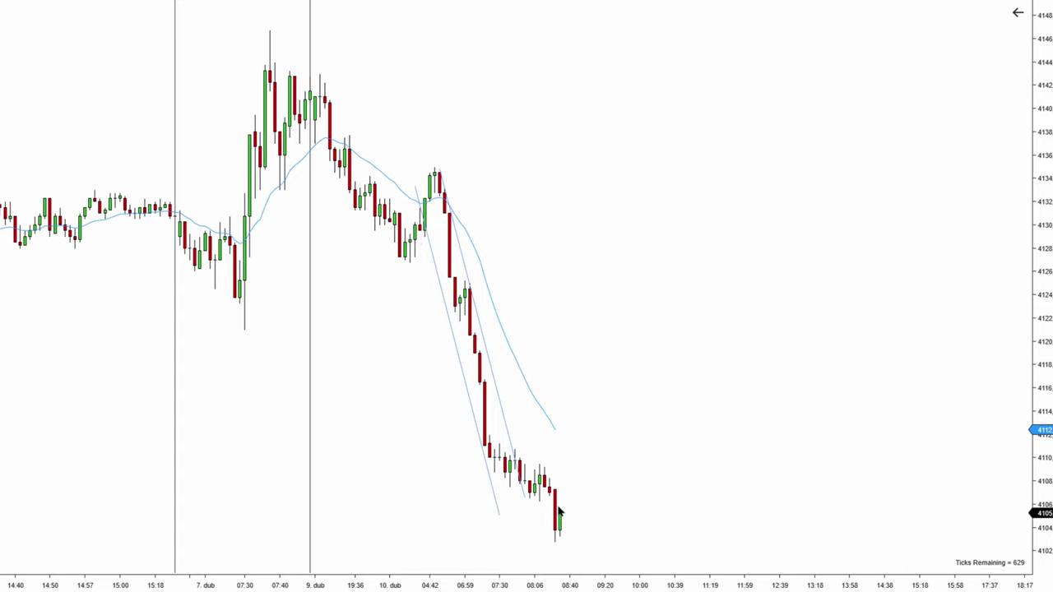
{"action": "left_click_drag", "start_coordinate": [651, 392], "coordinate": [698, 386]}
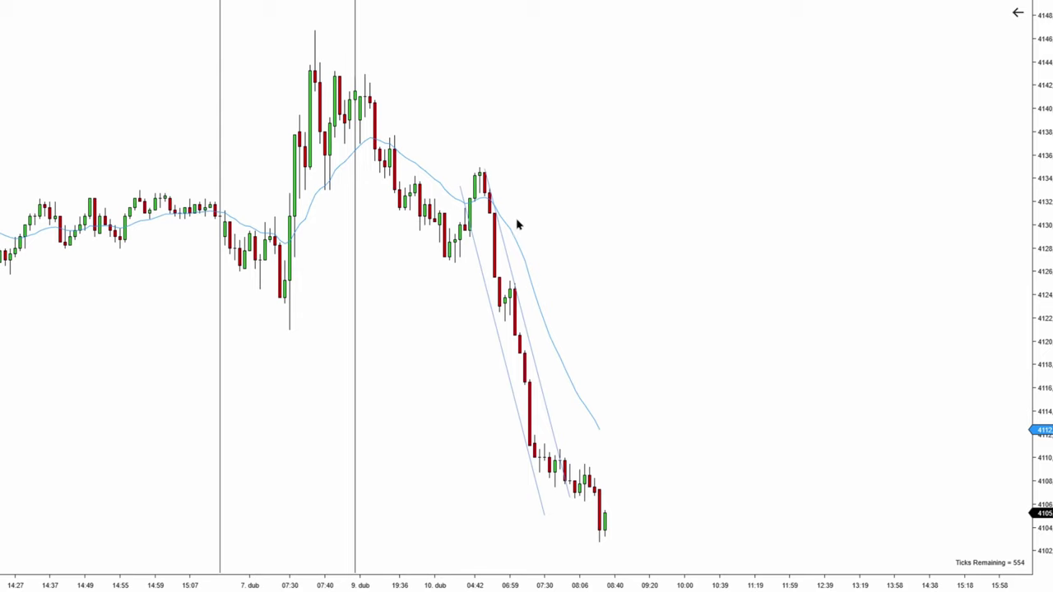
{"action": "left_click_drag", "start_coordinate": [668, 375], "coordinate": [645, 374]}
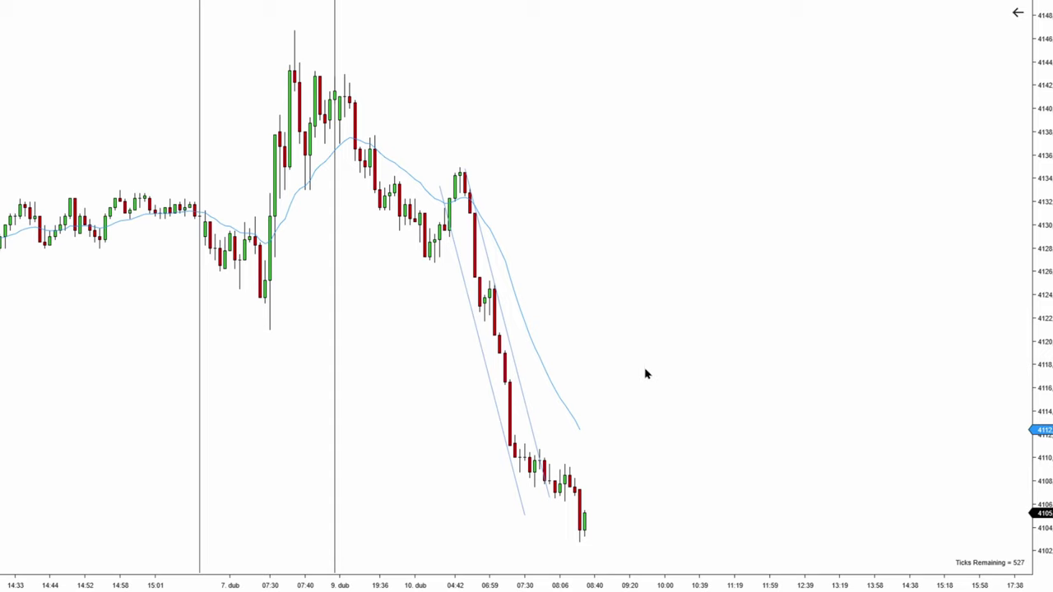
{"action": "left_click_drag", "start_coordinate": [646, 375], "coordinate": [625, 368]}
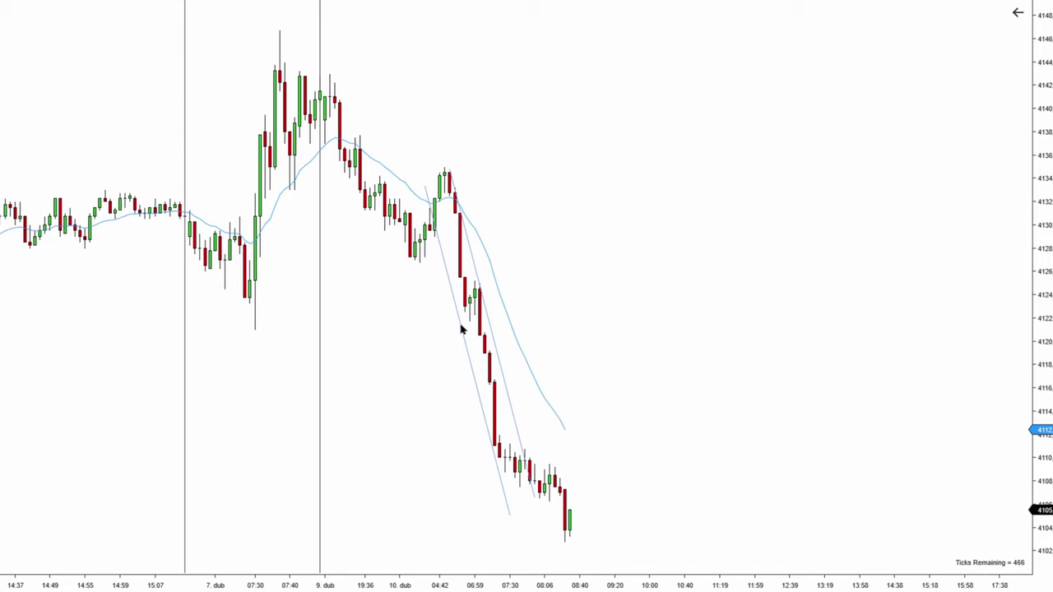
{"action": "left_click_drag", "start_coordinate": [679, 442], "coordinate": [664, 436]}
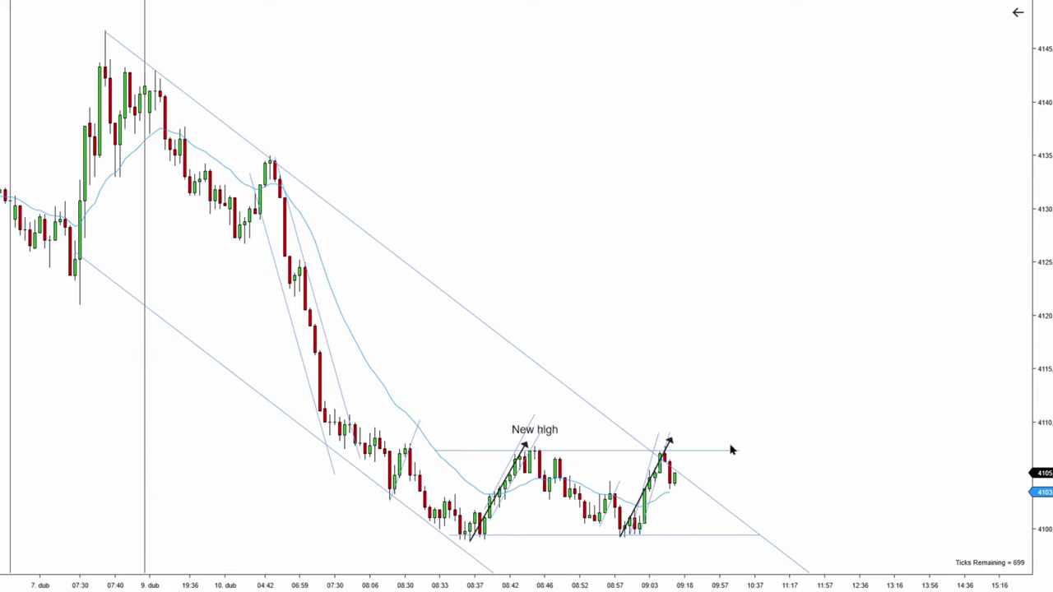
{"action": "left_click_drag", "start_coordinate": [703, 451], "coordinate": [670, 477]}
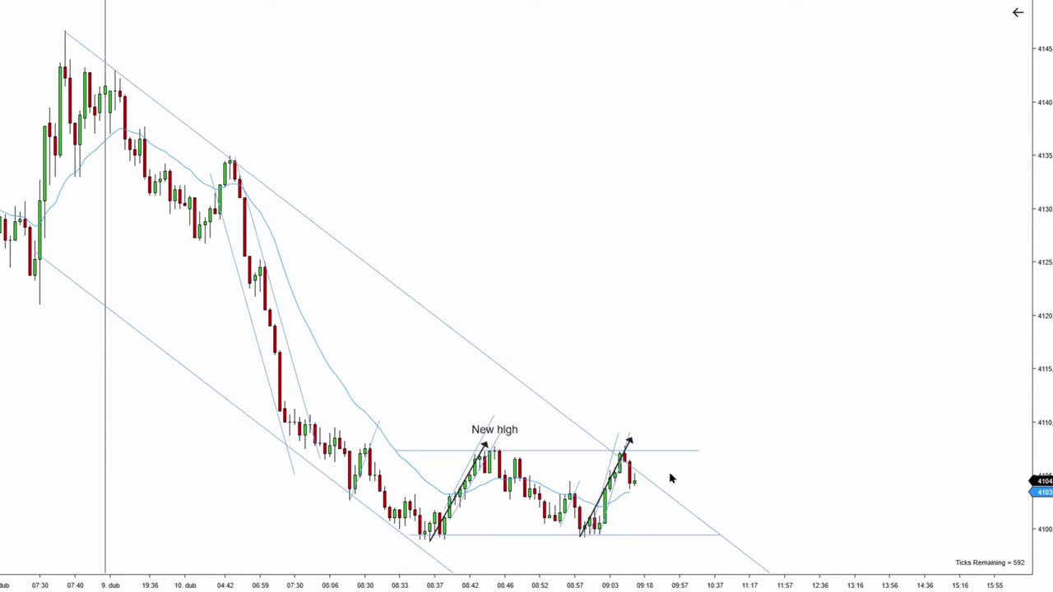
{"action": "left_click_drag", "start_coordinate": [627, 390], "coordinate": [653, 419]}
{"action": "left_click_drag", "start_coordinate": [636, 476], "coordinate": [626, 465]}
{"action": "left_click", "coordinate": [630, 403]}
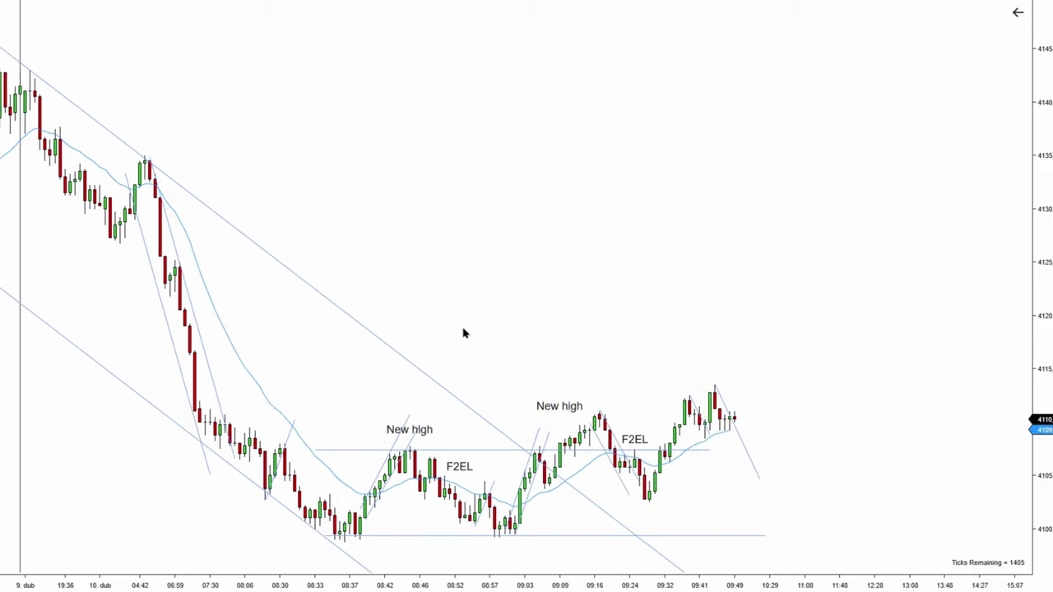
- Flatten the descending trend line from the latest swing high by moving its lower end to about 4103
{"action": "left_click_drag", "start_coordinate": [465, 333], "coordinate": [404, 333]}
{"action": "left_click", "coordinate": [695, 452]}
{"action": "left_click_drag", "start_coordinate": [706, 479], "coordinate": [739, 495]}
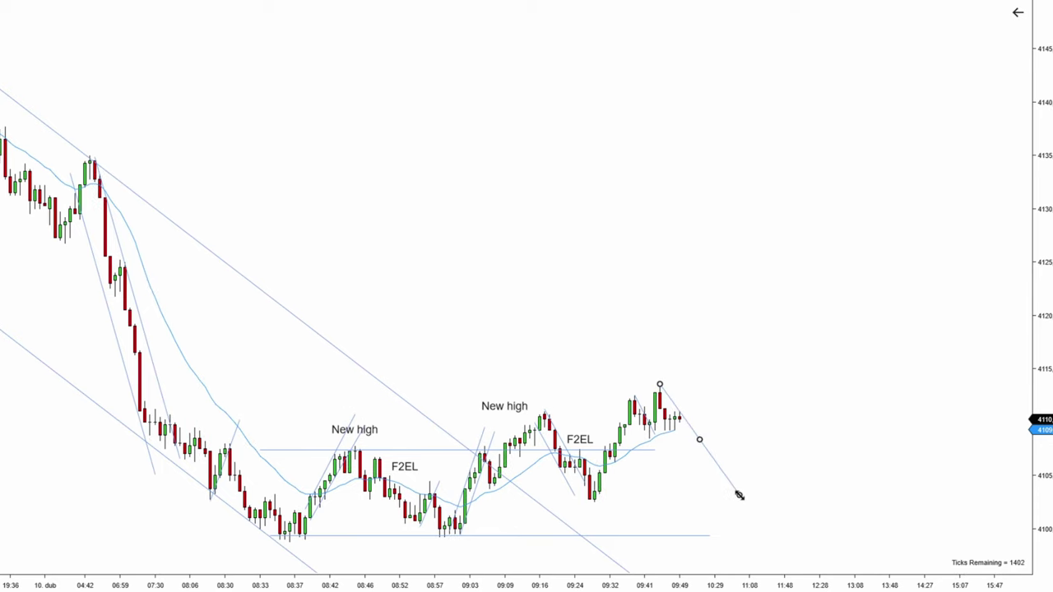
{"action": "left_click", "coordinate": [738, 498]}
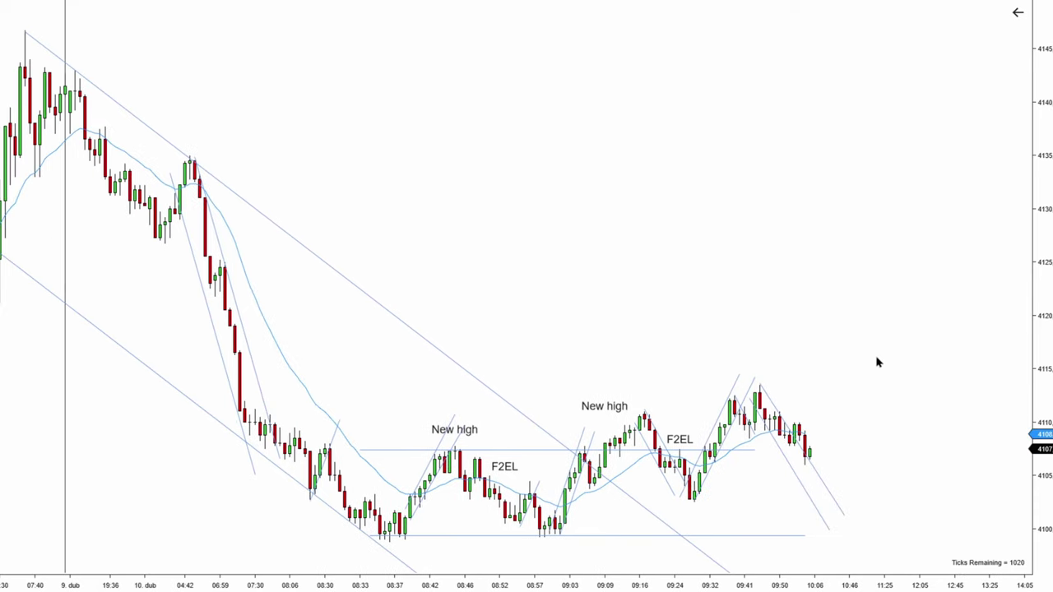
- Extend the horizontal support line near 4099.5 well past the latest bars
{"action": "left_click_drag", "start_coordinate": [876, 362], "coordinate": [842, 359]}
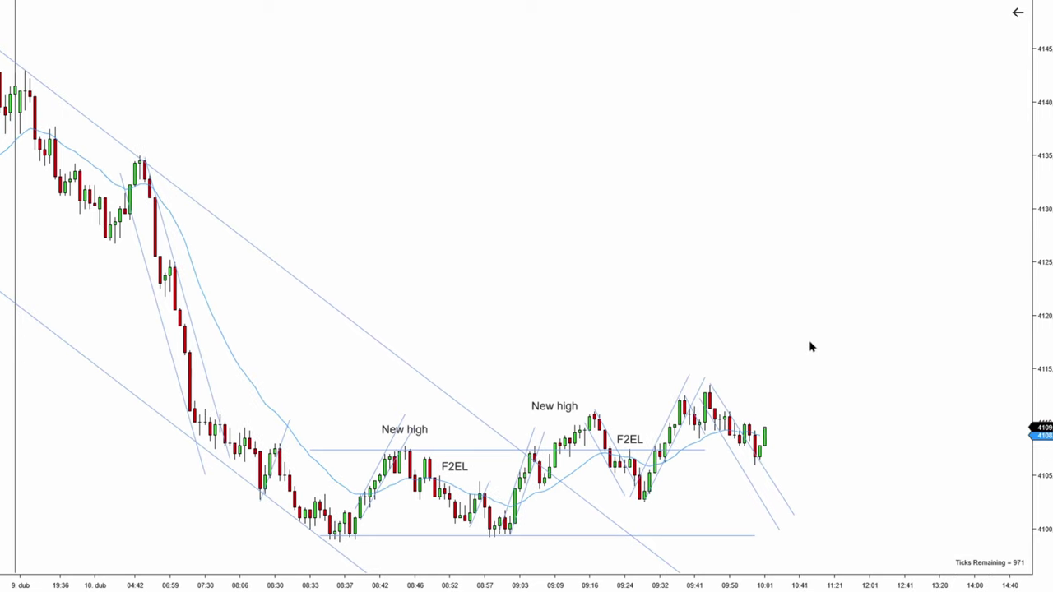
{"action": "left_click_drag", "start_coordinate": [709, 535], "coordinate": [888, 535]}
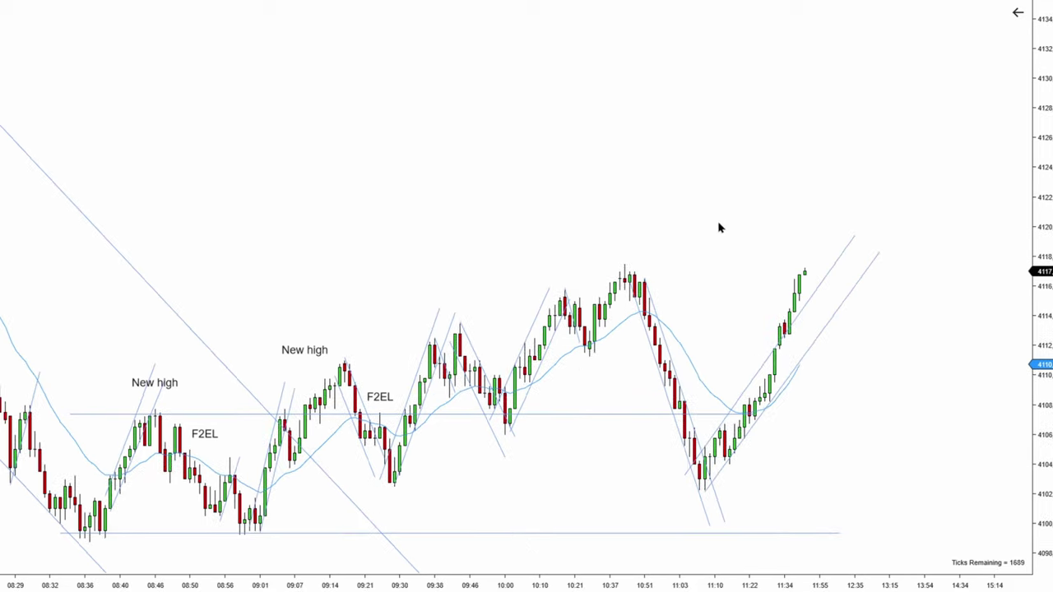
- Review the rising channel, the labelled entries and the strong rally that follows the sharp pullback
{"action": "left_click_drag", "start_coordinate": [756, 315], "coordinate": [774, 315]}
{"action": "left_click_drag", "start_coordinate": [474, 152], "coordinate": [578, 186]}
{"action": "scroll", "coordinate": [806, 218], "scroll_direction": "right", "scroll_amount": 5}
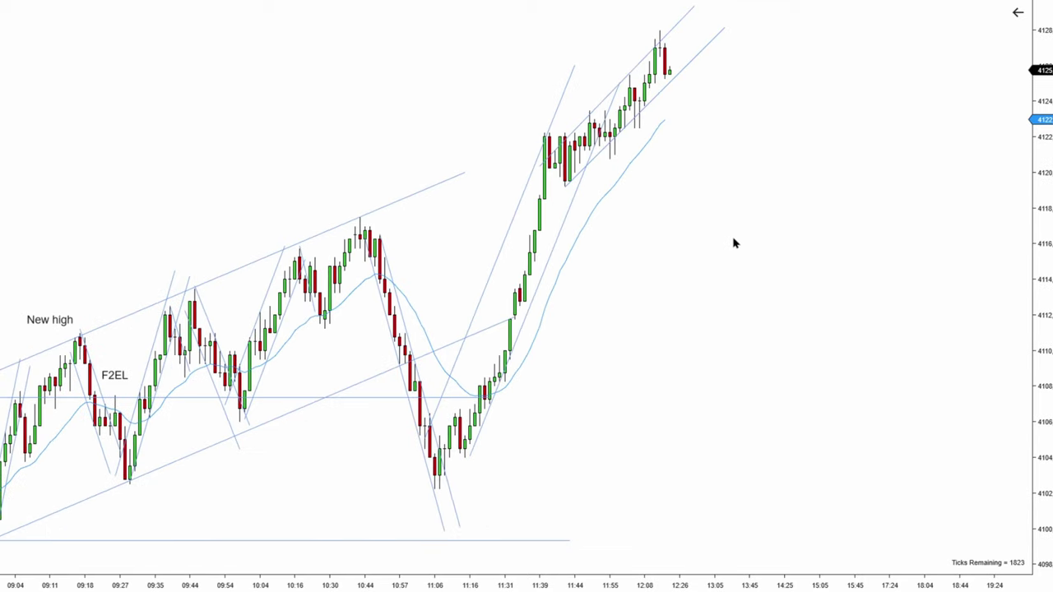
{"action": "scroll", "coordinate": [740, 220], "scroll_direction": "right", "scroll_amount": 1}
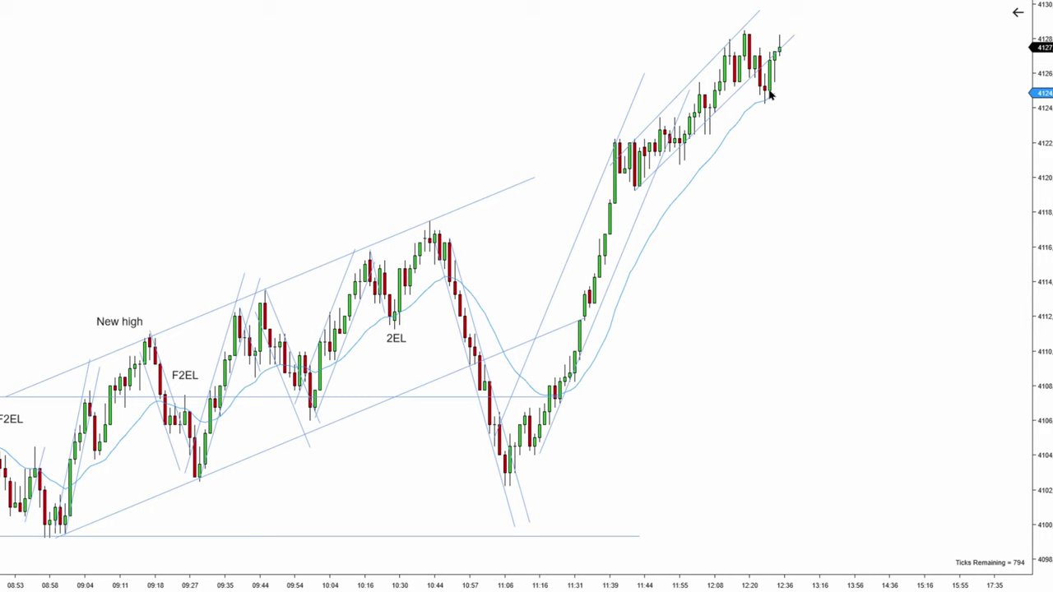
{"action": "left_click_drag", "start_coordinate": [309, 162], "coordinate": [518, 155]}
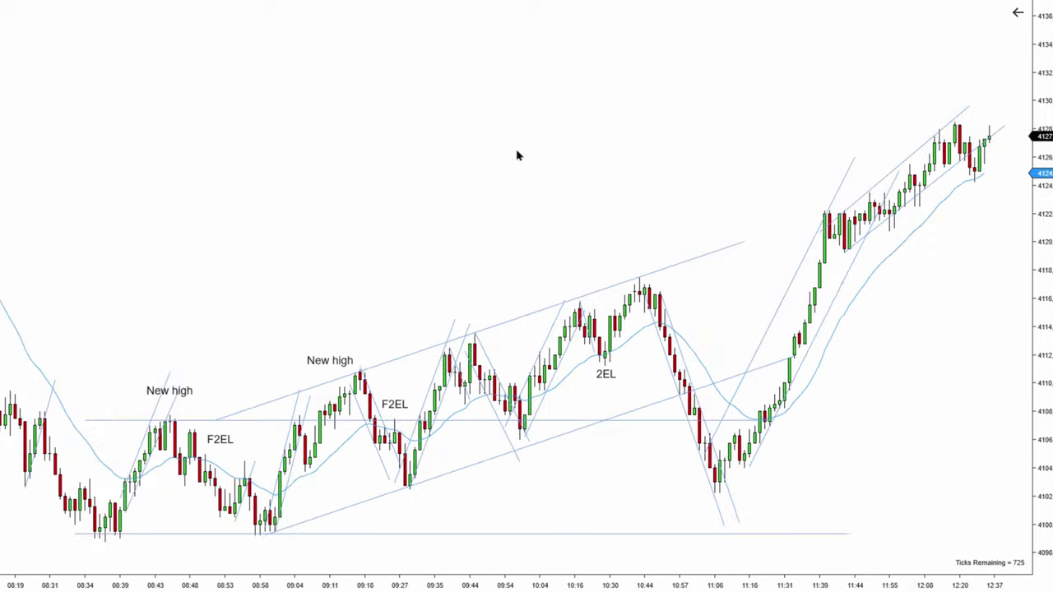
{"action": "left_click_drag", "start_coordinate": [670, 183], "coordinate": [519, 176]}
{"action": "left_click_drag", "start_coordinate": [878, 160], "coordinate": [773, 161]}
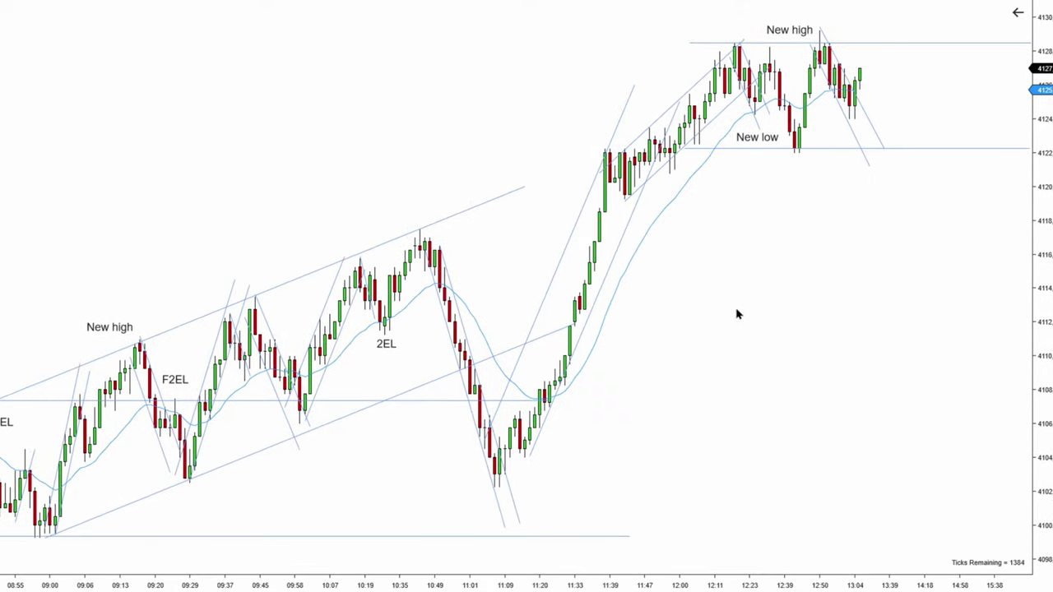
- Raise the 7-contract buy limit order to the market at about 4128 and set the sell limit targets near 4130 and 4132
{"action": "left_click_drag", "start_coordinate": [736, 309], "coordinate": [688, 307]}
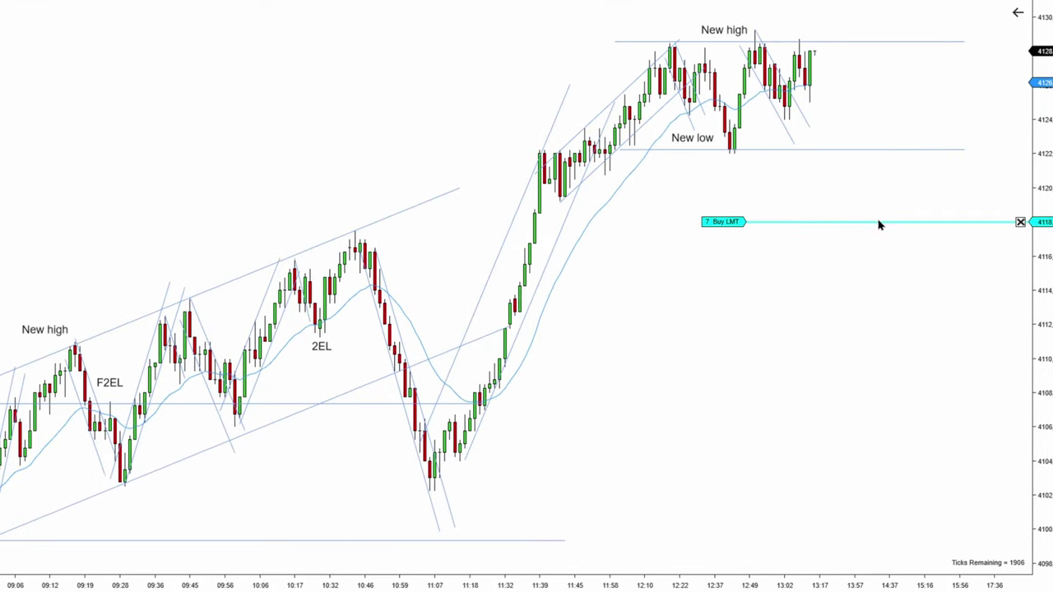
{"action": "left_click_drag", "start_coordinate": [876, 223], "coordinate": [840, 59]}
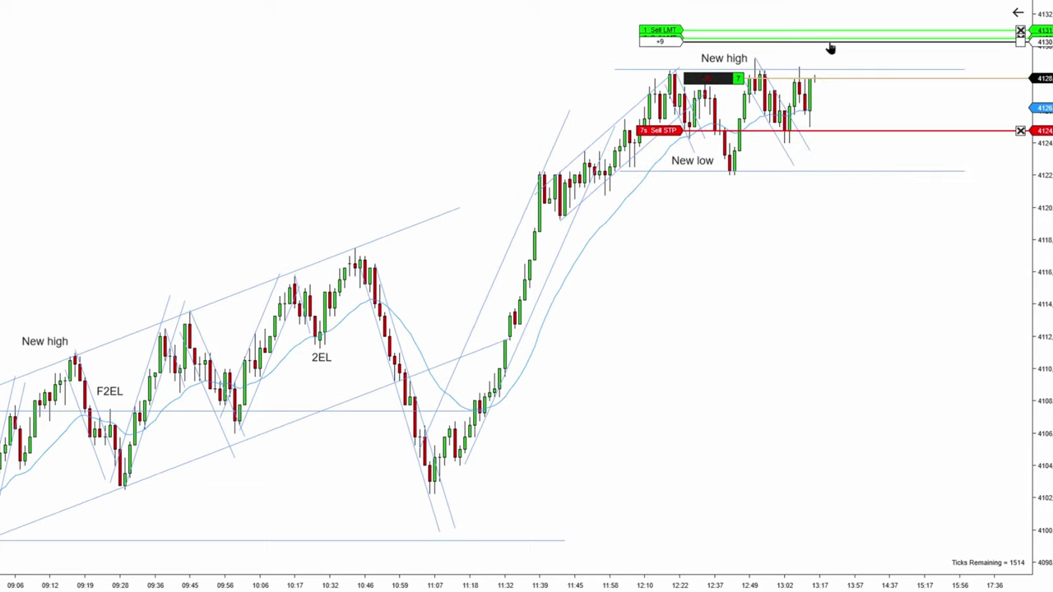
{"action": "left_click_drag", "start_coordinate": [829, 46], "coordinate": [837, 26]}
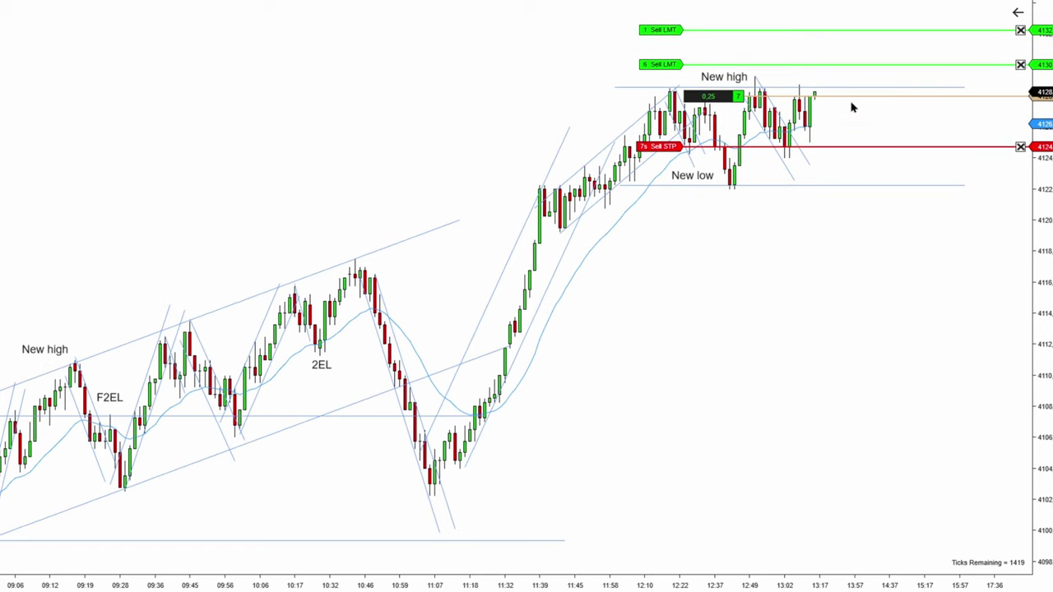
- Examine the price action around the open long position, between the marked new high and new low
{"action": "scroll", "coordinate": [859, 112], "scroll_direction": "up", "scroll_amount": 1}
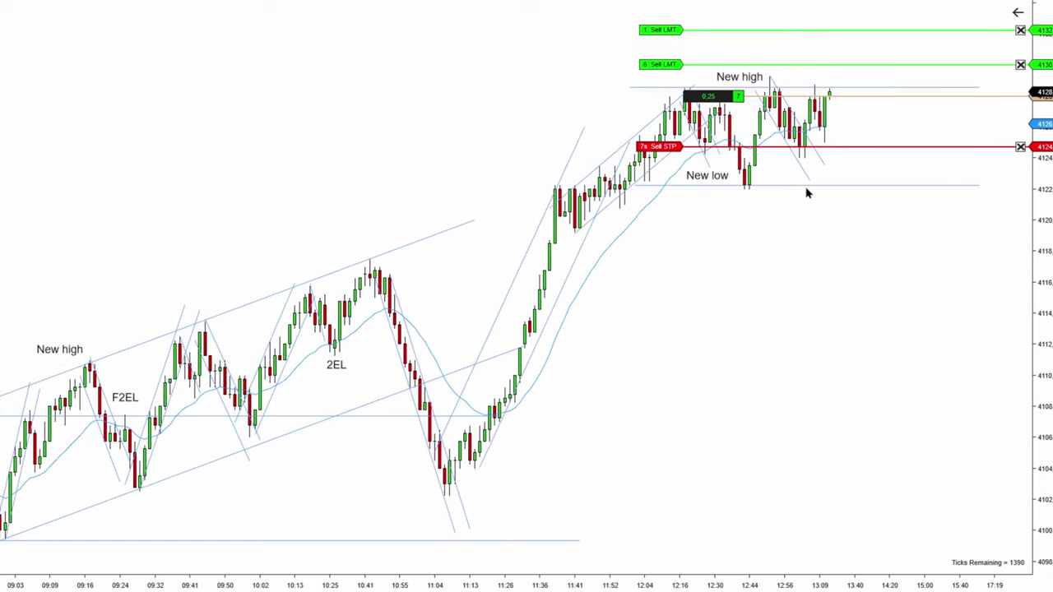
{"action": "scroll", "coordinate": [740, 206], "scroll_direction": "up", "scroll_amount": 4}
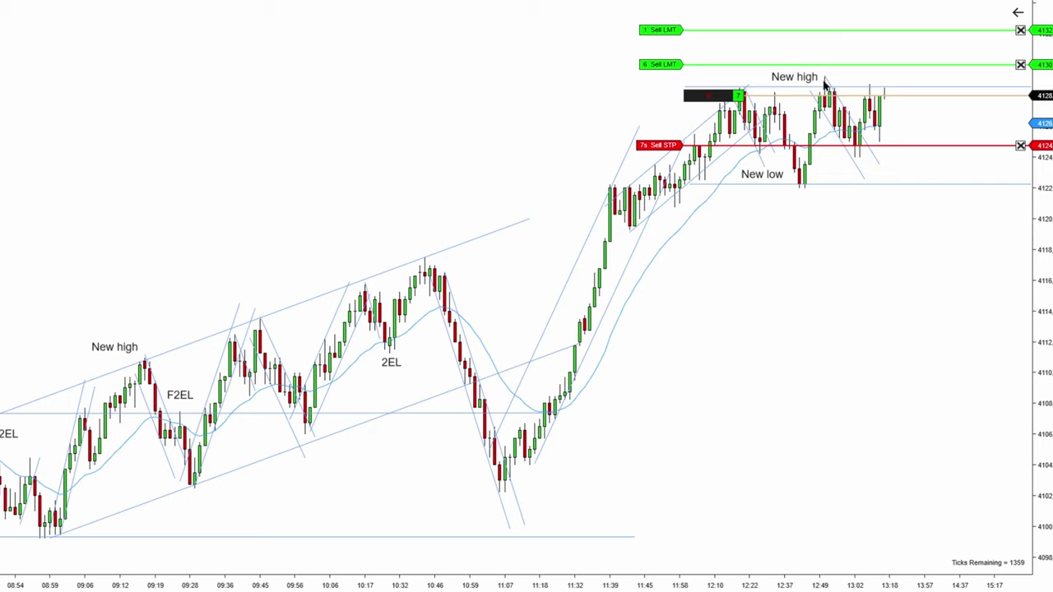
{"action": "left_click_drag", "start_coordinate": [924, 131], "coordinate": [627, 127]}
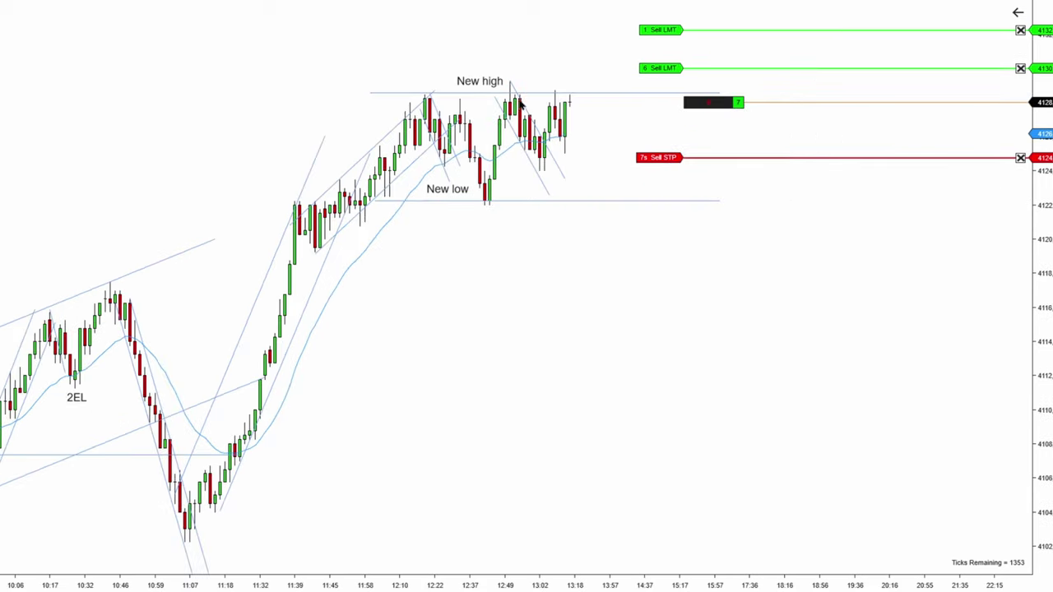
{"action": "left_click_drag", "start_coordinate": [579, 178], "coordinate": [853, 122]}
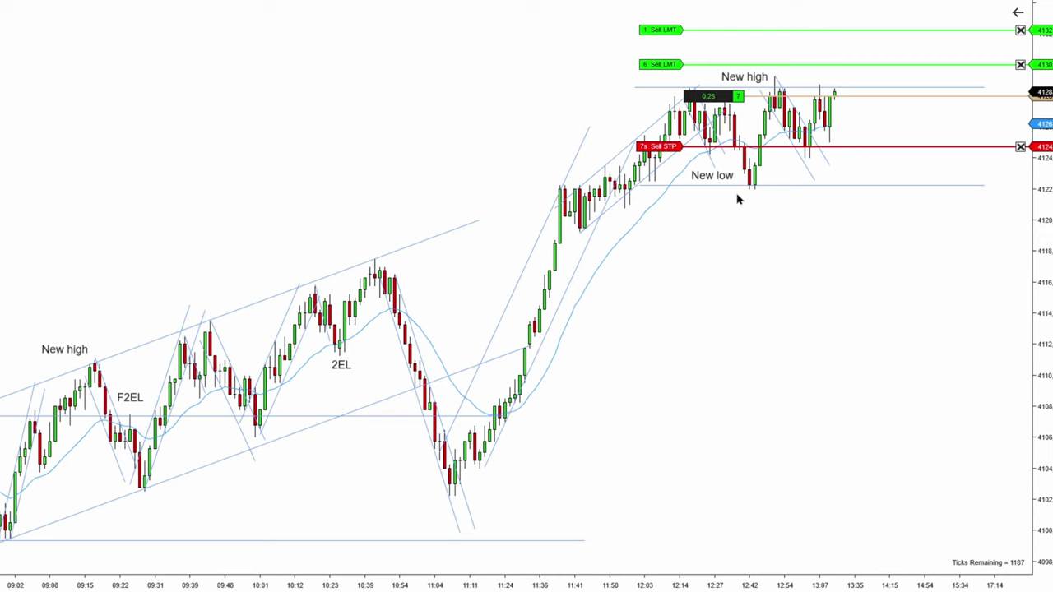
{"action": "left_click_drag", "start_coordinate": [860, 126], "coordinate": [618, 97]}
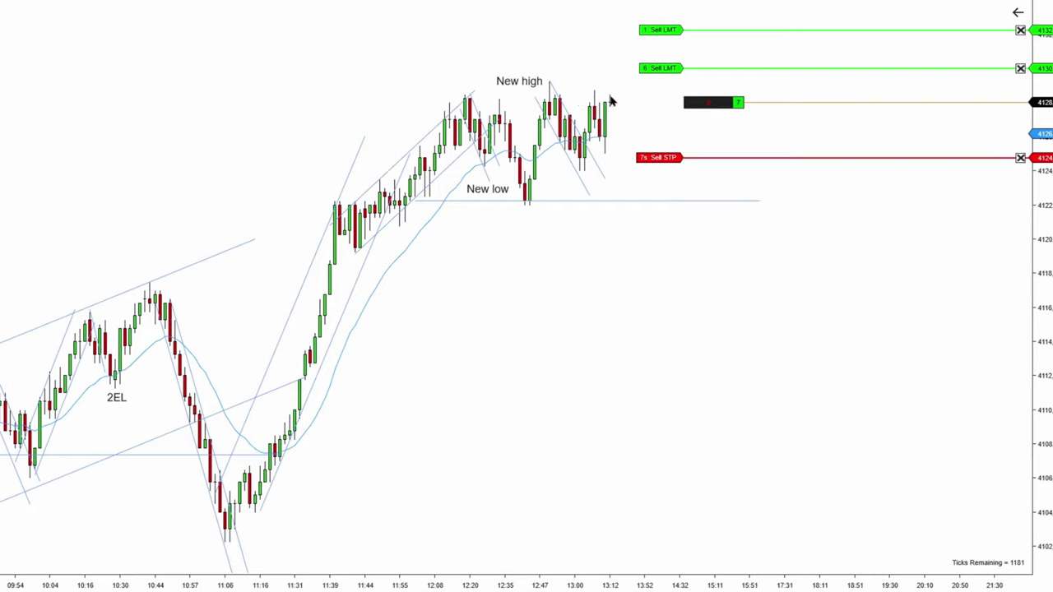
{"action": "left_click_drag", "start_coordinate": [612, 100], "coordinate": [834, 78]}
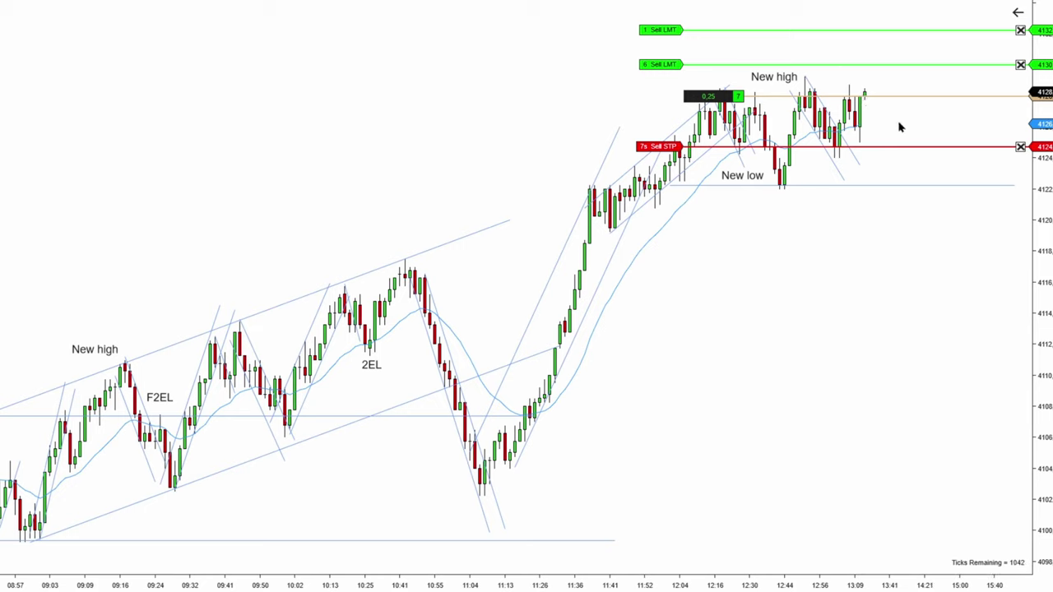
{"action": "scroll", "coordinate": [892, 121], "scroll_direction": "down", "scroll_amount": 1}
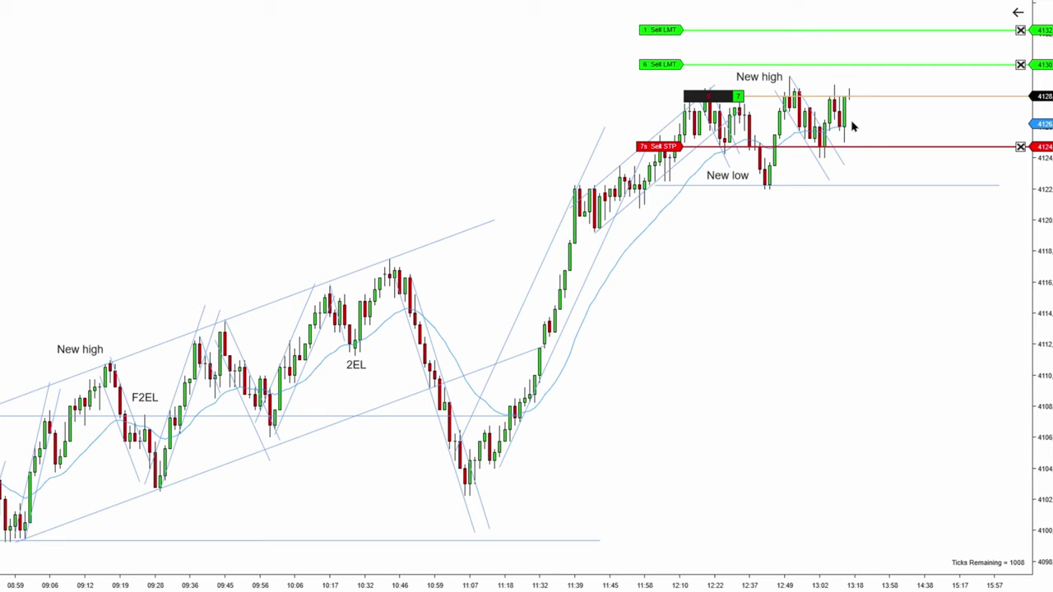
{"action": "left_click_drag", "start_coordinate": [888, 128], "coordinate": [559, 146]}
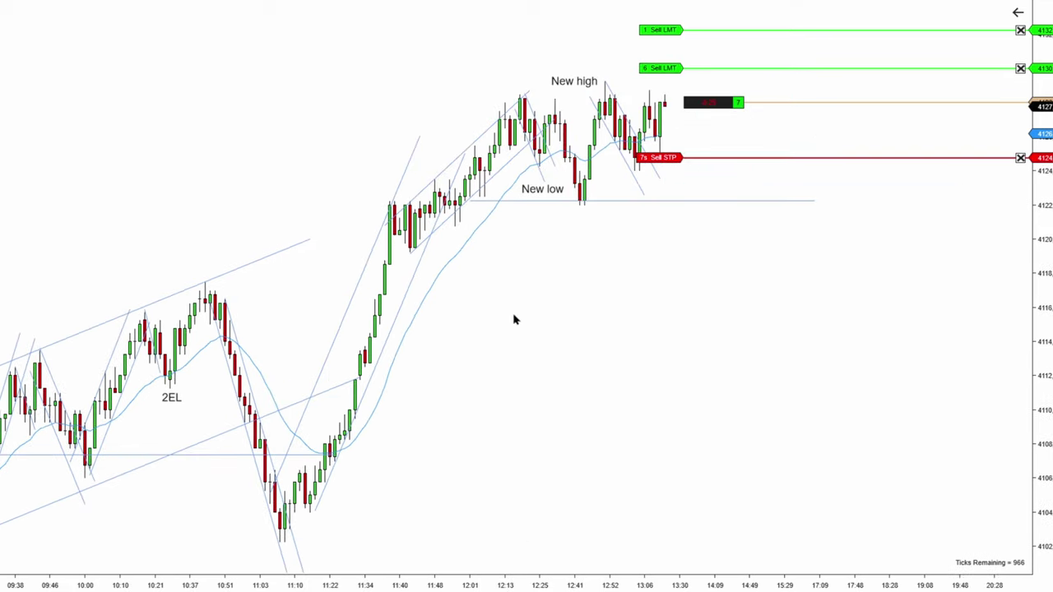
{"action": "left_click_drag", "start_coordinate": [516, 319], "coordinate": [631, 362]}
- Duplicate the horizontal line at the new low and place the copy along the range highs at about 4128.5
{"action": "left_click_drag", "start_coordinate": [839, 120], "coordinate": [670, 156]}
{"action": "left_click", "coordinate": [613, 201]}
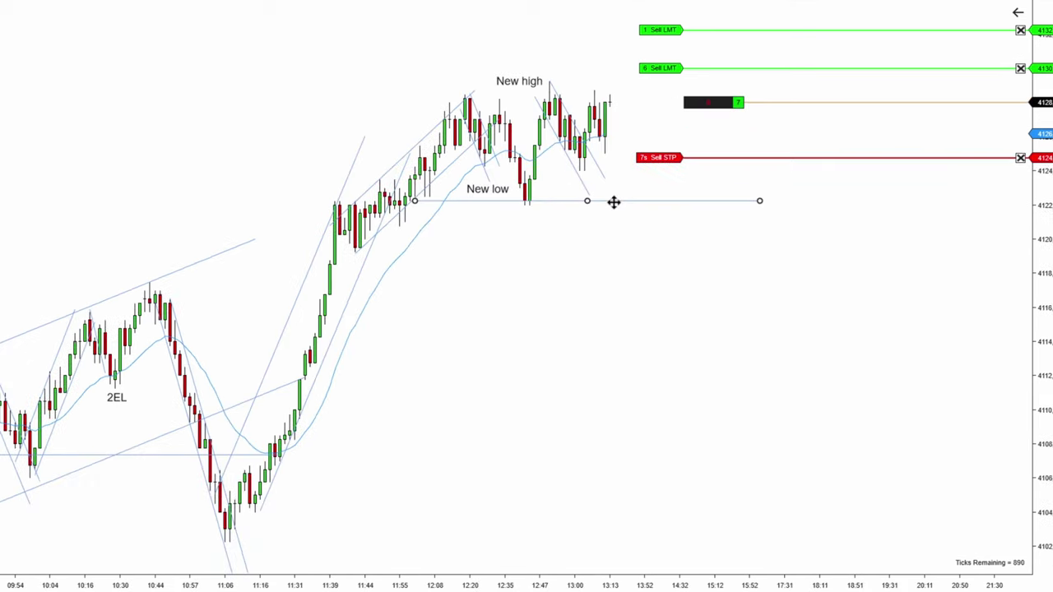
{"action": "key", "text": "ctrl+c"}
{"action": "key", "text": "ctrl+v"}
{"action": "left_click_drag", "start_coordinate": [613, 202], "coordinate": [617, 92]}
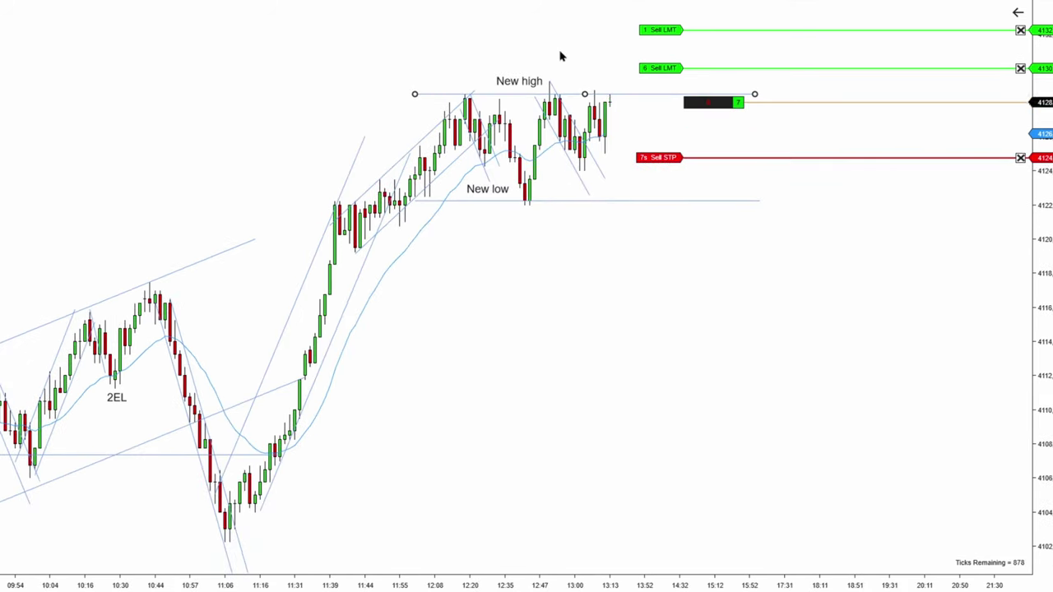
{"action": "left_click_drag", "start_coordinate": [559, 55], "coordinate": [789, 90]}
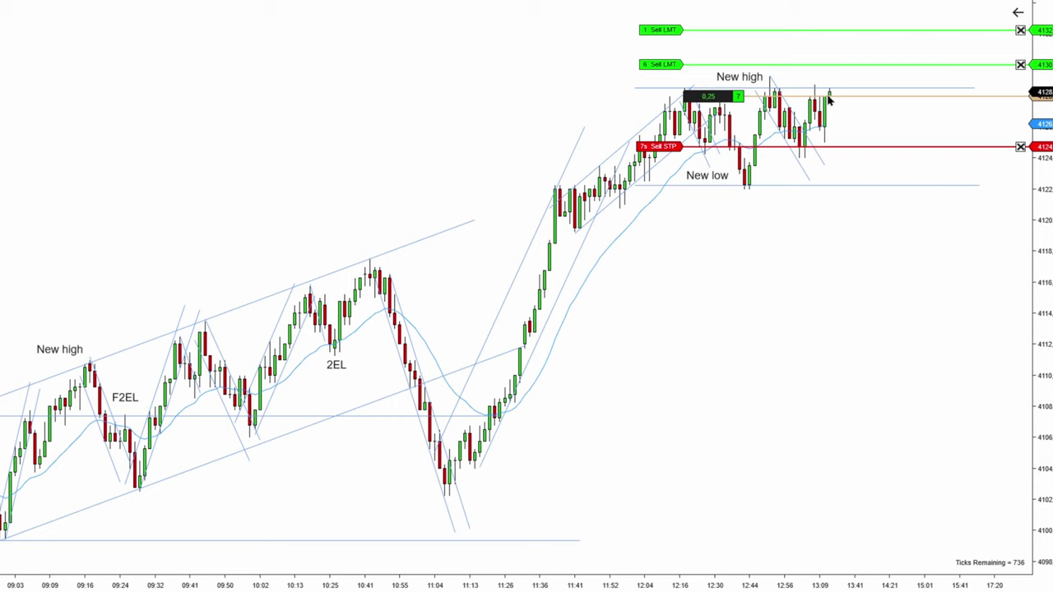
{"action": "scroll", "coordinate": [863, 118], "scroll_direction": "down", "scroll_amount": 1}
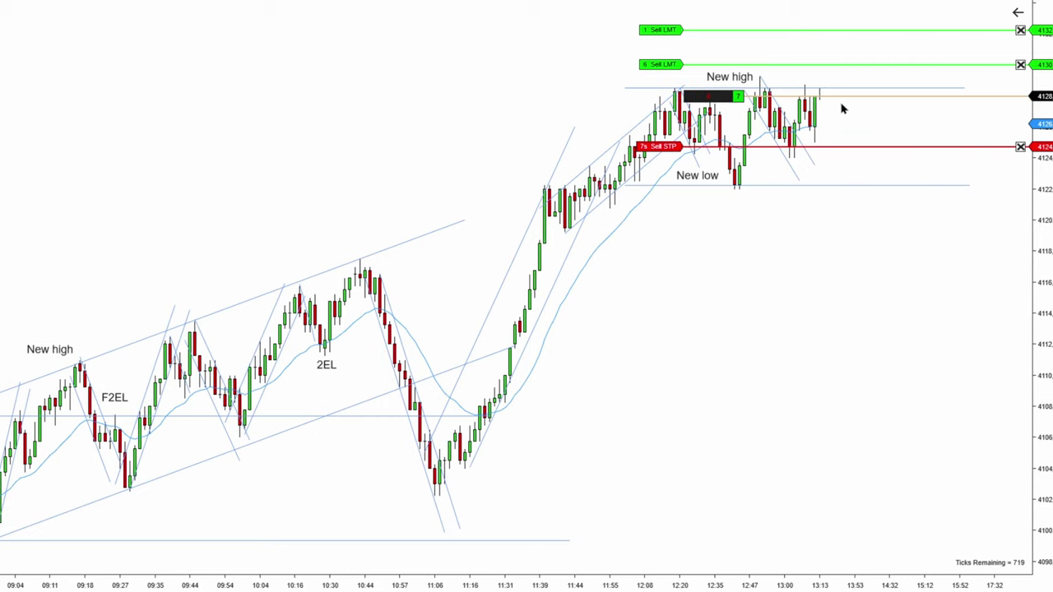
{"action": "left_click_drag", "start_coordinate": [857, 127], "coordinate": [699, 125]}
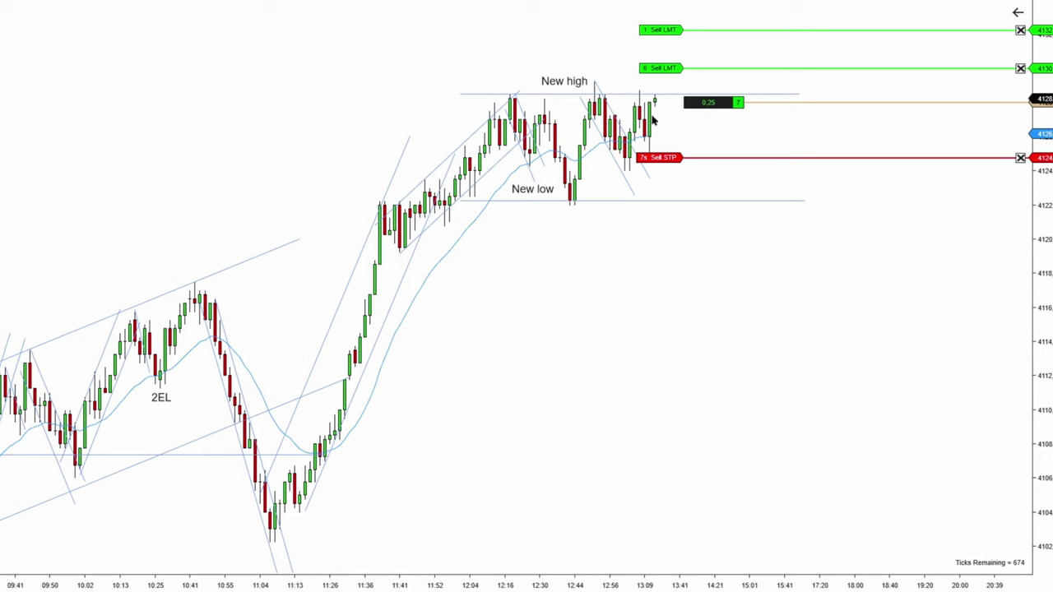
{"action": "left_click_drag", "start_coordinate": [673, 137], "coordinate": [830, 126]}
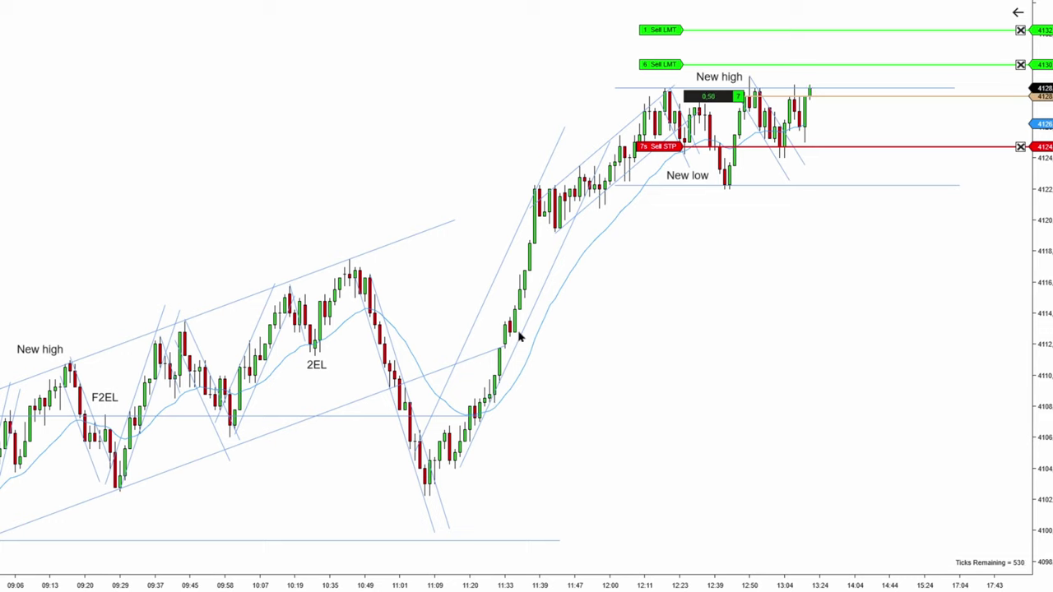
{"action": "scroll", "coordinate": [837, 122], "scroll_direction": "up", "scroll_amount": 1}
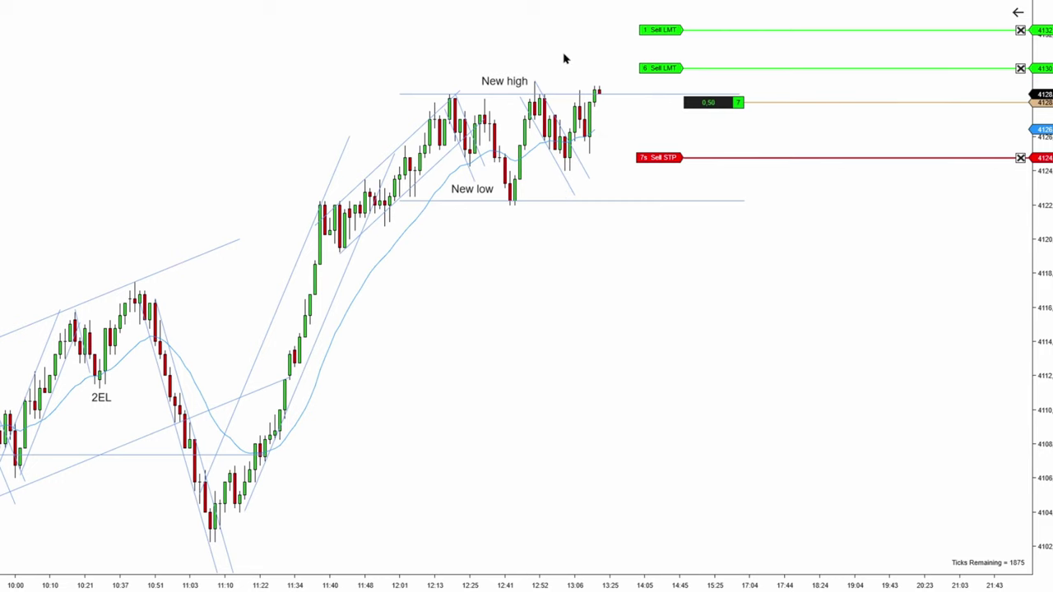
- Add the text label "2EL F2ES" and place it just below the pullback low where the long trade was entered
{"action": "left_click_drag", "start_coordinate": [564, 56], "coordinate": [800, 44]}
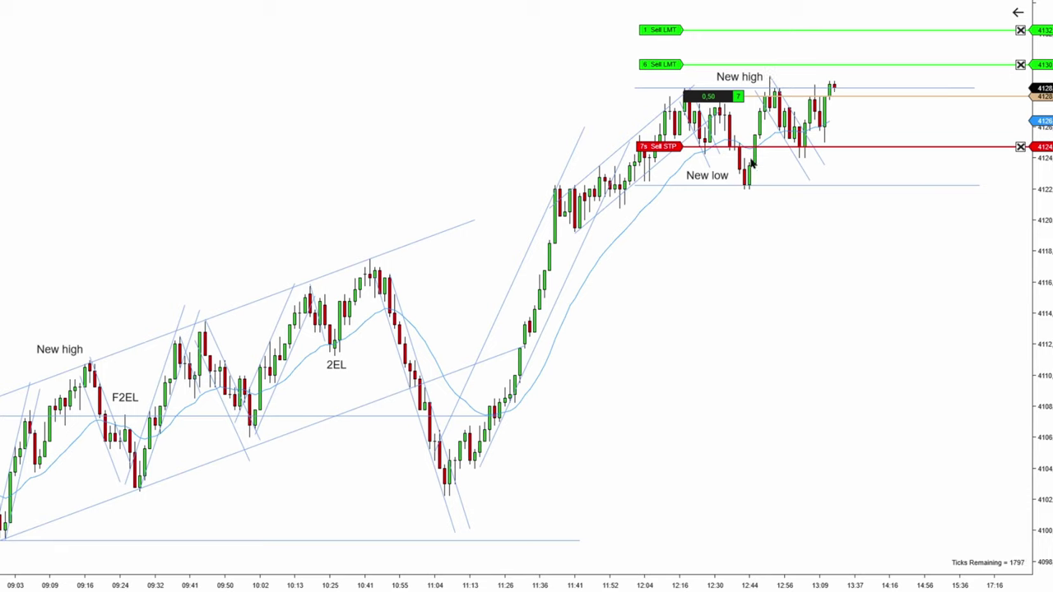
{"action": "left_click", "coordinate": [829, 163]}
{"action": "type", "text": "2EL F"}
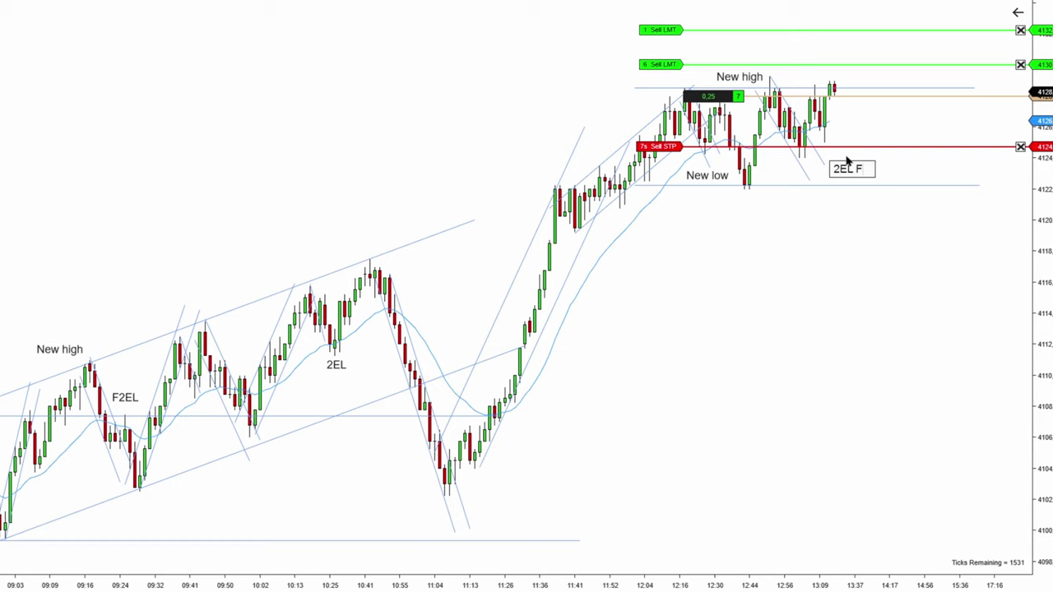
{"action": "type", "text": "2ES"}
{"action": "left_click", "coordinate": [858, 128]}
{"action": "left_click_drag", "start_coordinate": [861, 169], "coordinate": [846, 159]}
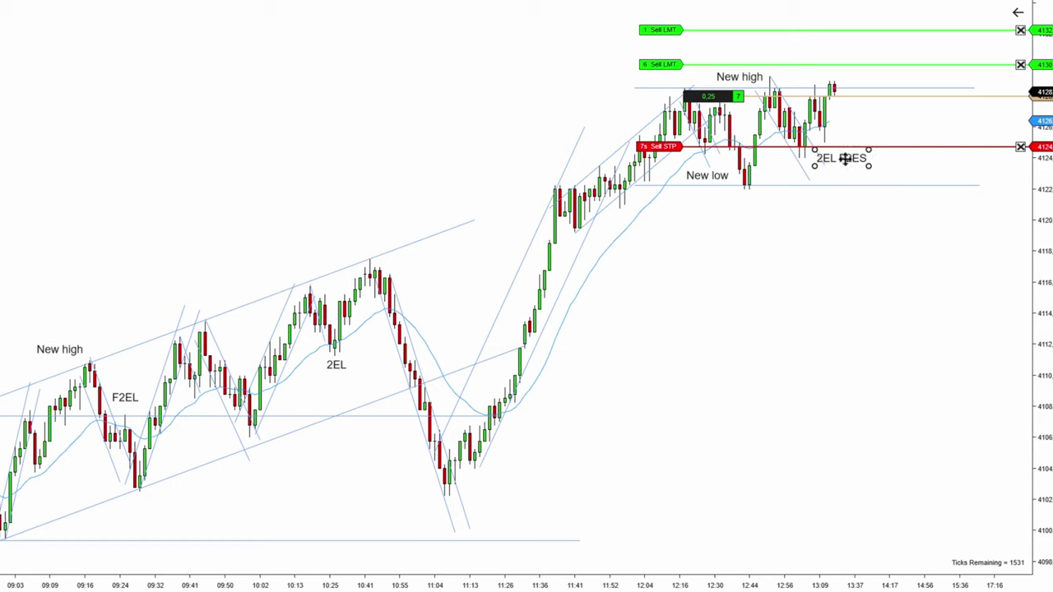
{"action": "left_click", "coordinate": [861, 118]}
{"action": "scroll", "coordinate": [856, 128], "scroll_direction": "up", "scroll_amount": 1}
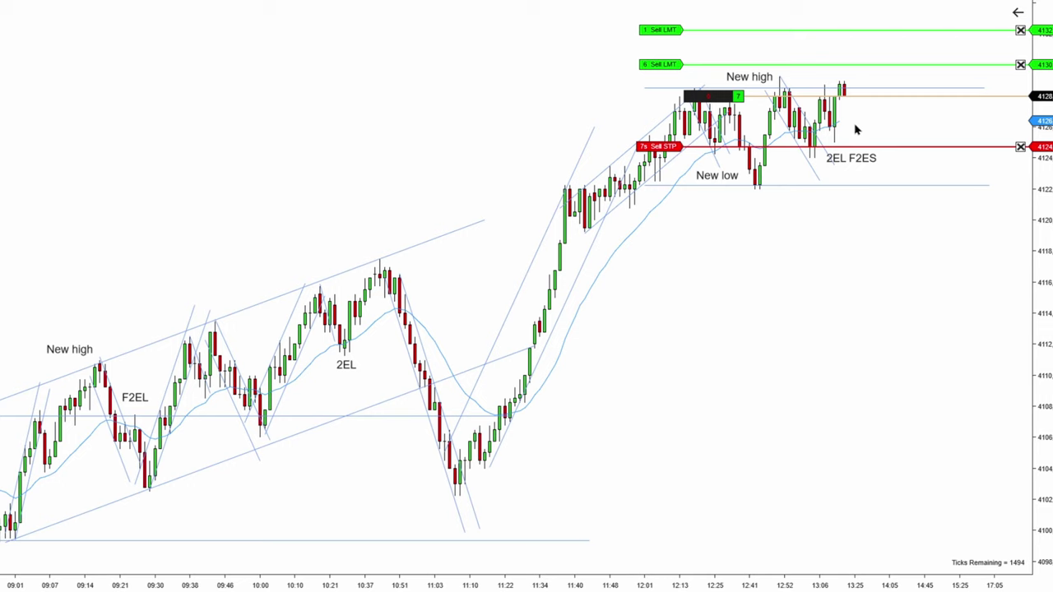
{"action": "left_click_drag", "start_coordinate": [856, 162], "coordinate": [852, 164]}
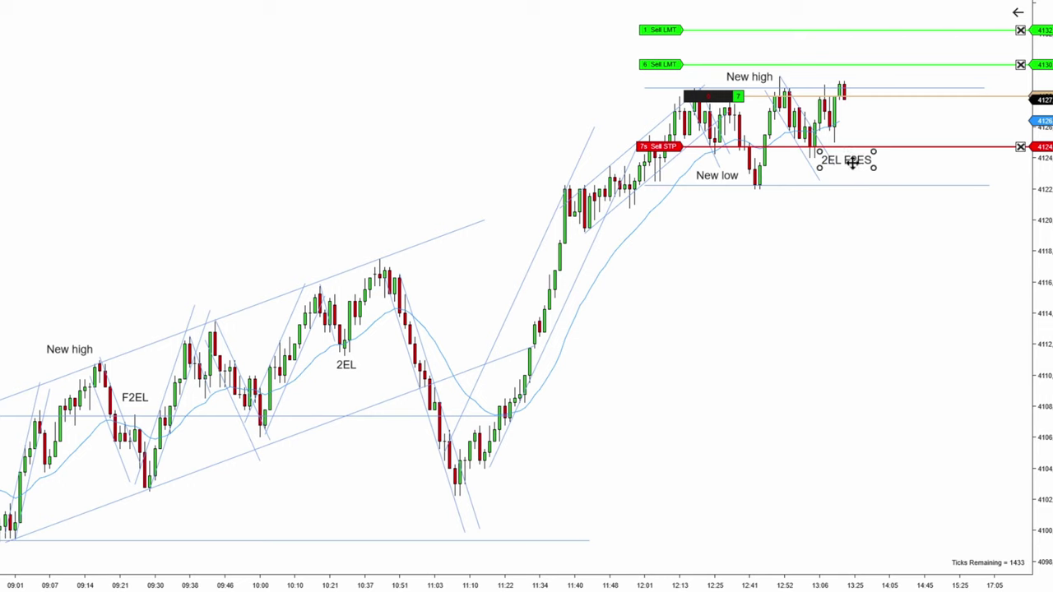
{"action": "left_click", "coordinate": [888, 121]}
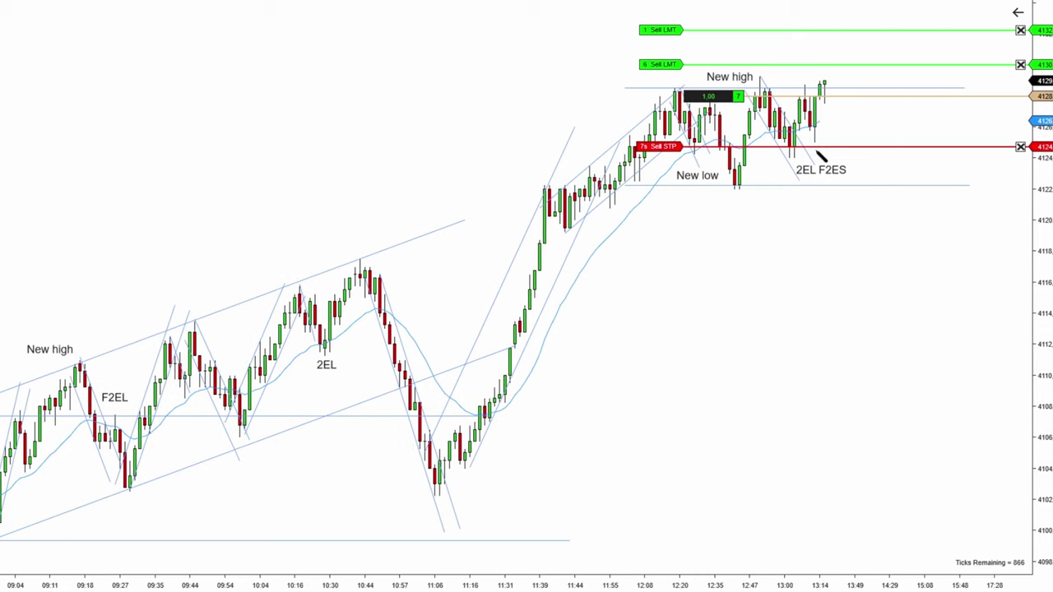
- Mark the entry bar with a green up arrow under its low and shift the 2EL F2ES label below the arrow
{"action": "left_click", "coordinate": [816, 151]}
{"action": "left_click_drag", "start_coordinate": [825, 167], "coordinate": [825, 169]}
{"action": "left_click", "coordinate": [870, 129]}
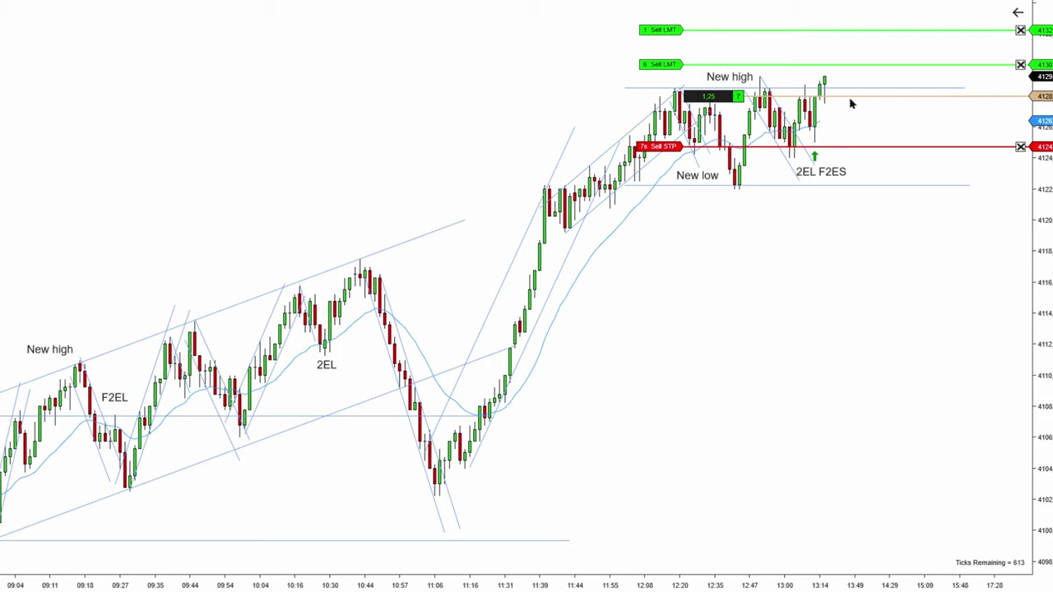
- Draw a rising trend line from the rally bar near 11:33 through the new low at about 4122, extending past the current price
{"action": "left_click_drag", "start_coordinate": [669, 276], "coordinate": [504, 318]}
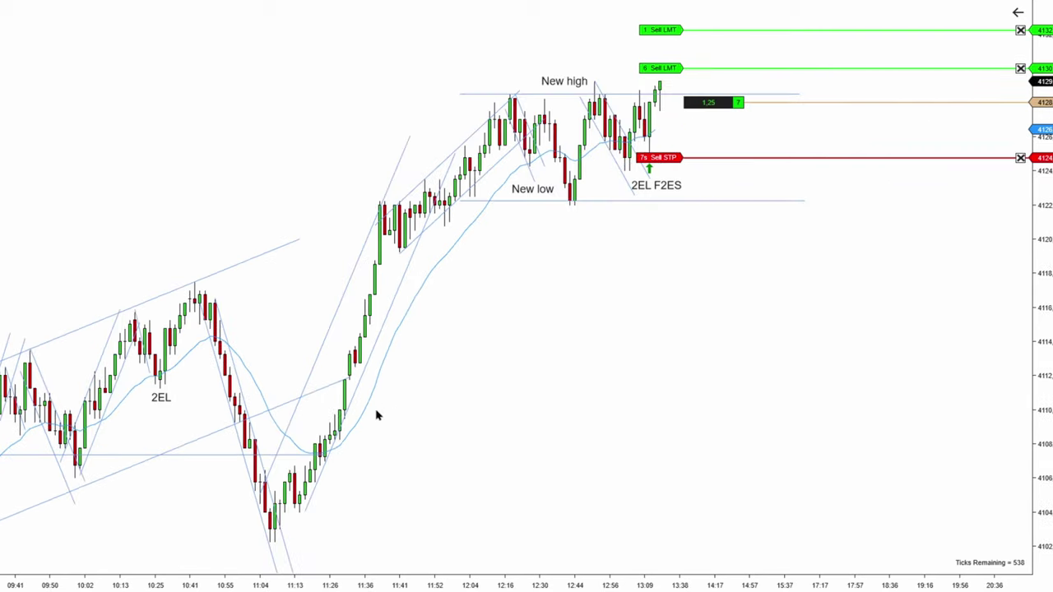
{"action": "left_click_drag", "start_coordinate": [458, 214], "coordinate": [764, 251]}
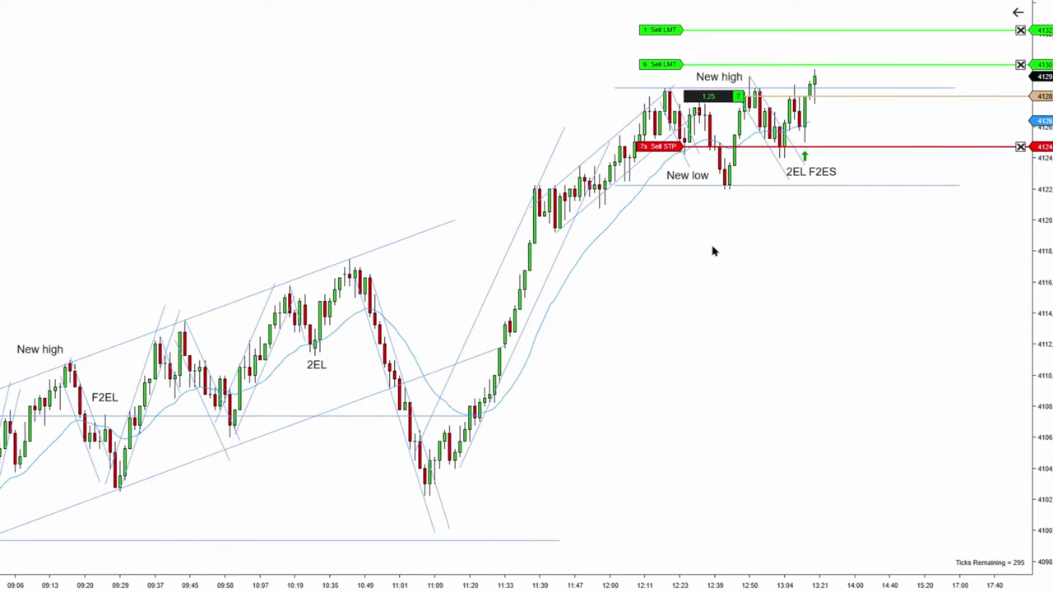
{"action": "left_click", "coordinate": [427, 491]}
{"action": "key", "text": "Escape"}
{"action": "left_click_drag", "start_coordinate": [507, 333], "coordinate": [728, 182]}
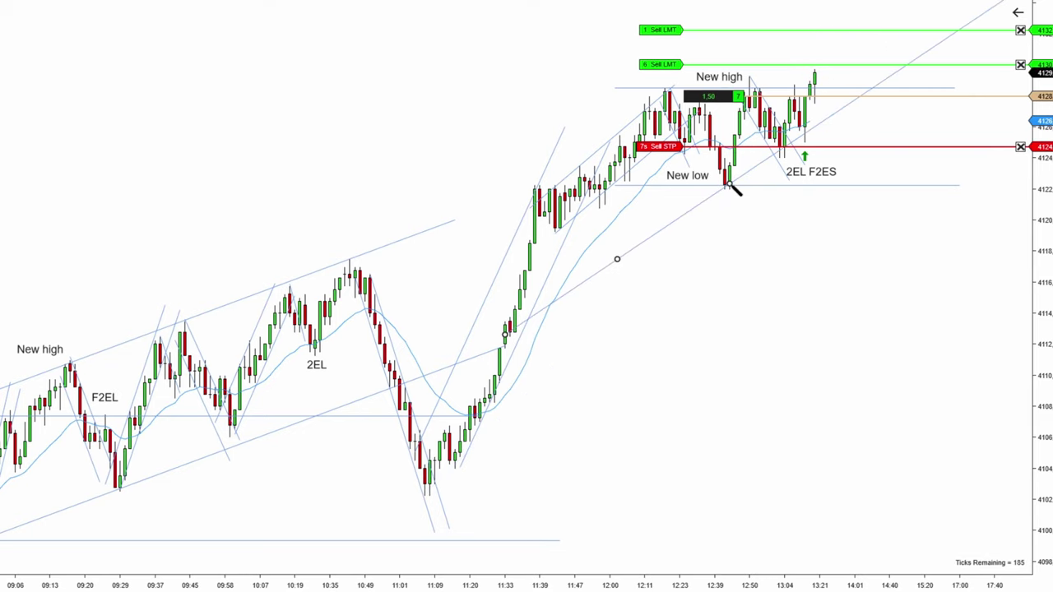
{"action": "left_click", "coordinate": [731, 183]}
{"action": "left_click_drag", "start_coordinate": [685, 218], "coordinate": [692, 218]}
{"action": "left_click_drag", "start_coordinate": [738, 183], "coordinate": [743, 177]}
{"action": "left_click", "coordinate": [747, 229]}
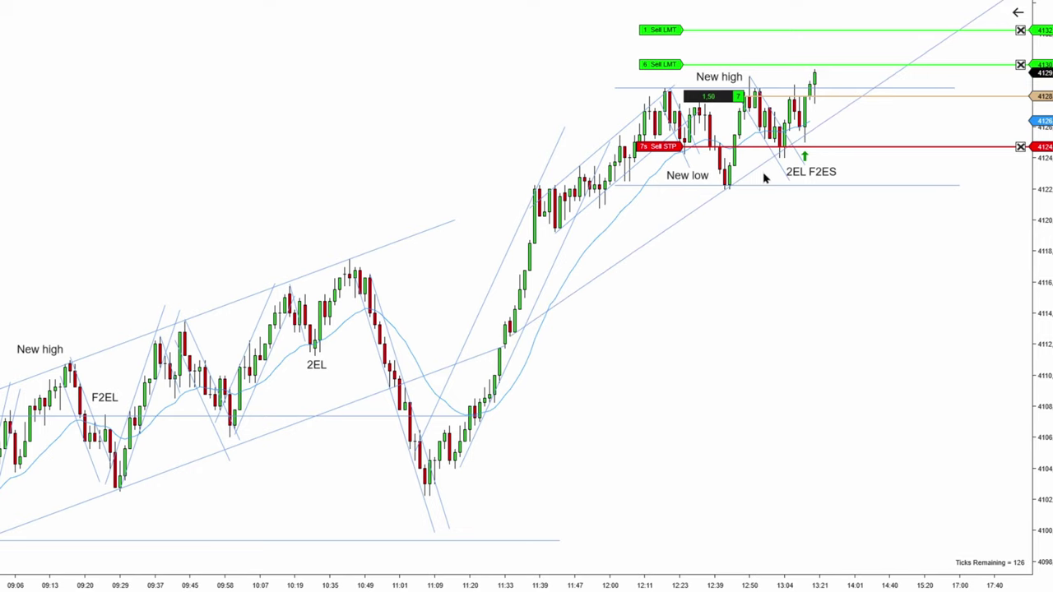
- Duplicate the rising trend line and place the parallel copy along the swing highs as the channel's upper boundary
{"action": "left_click", "coordinate": [704, 206]}
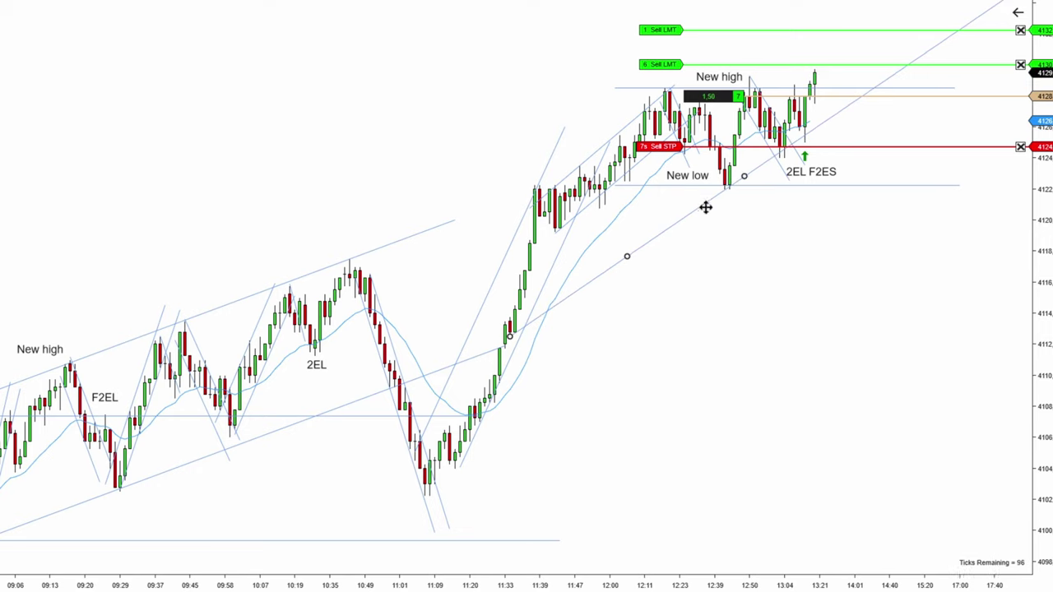
{"action": "key", "text": "ctrl+c"}
{"action": "key", "text": "ctrl+v"}
{"action": "left_click_drag", "start_coordinate": [675, 188], "coordinate": [638, 132]}
{"action": "left_click_drag", "start_coordinate": [656, 211], "coordinate": [613, 97]}
{"action": "left_click_drag", "start_coordinate": [672, 259], "coordinate": [617, 216]}
- Delete the horizontal line along the range highs at about 4128.5
{"action": "left_click", "coordinate": [536, 95]}
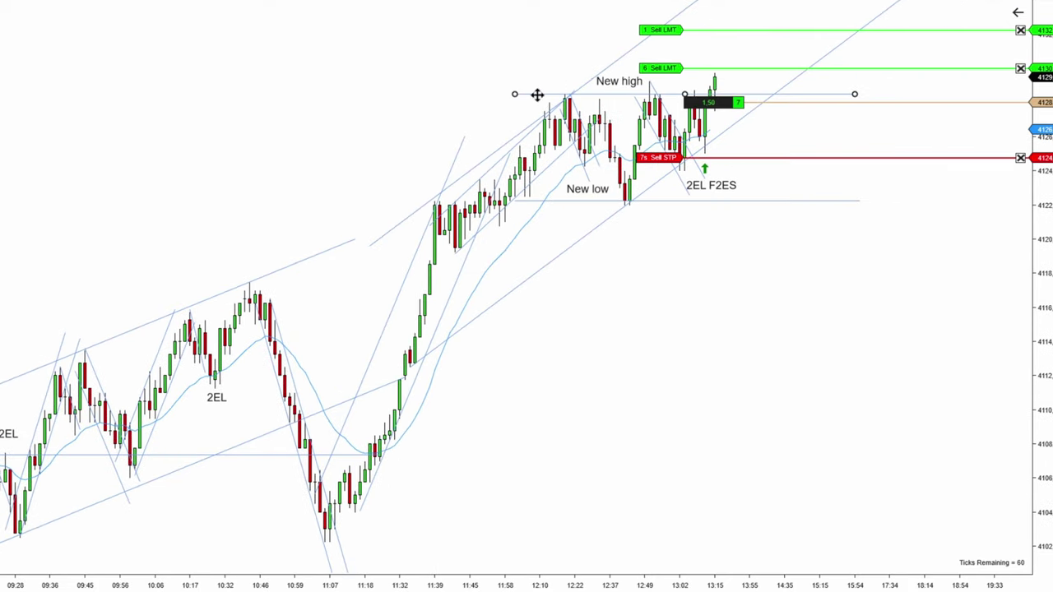
{"action": "key", "text": "Delete"}
{"action": "left_click_drag", "start_coordinate": [647, 282], "coordinate": [809, 247]}
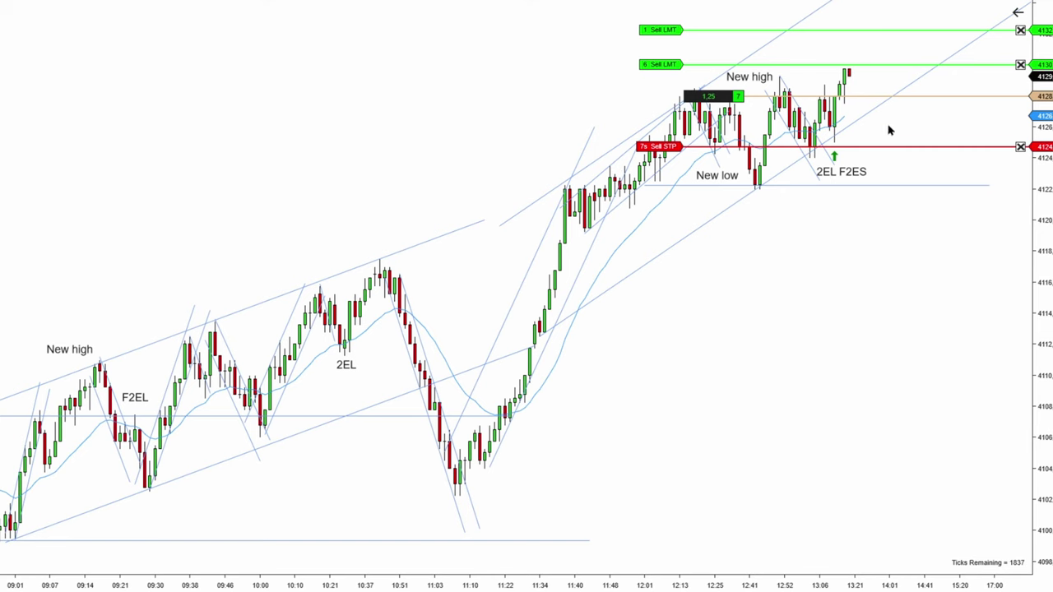
{"action": "left_click_drag", "start_coordinate": [930, 125], "coordinate": [811, 146]}
{"action": "left_click_drag", "start_coordinate": [698, 242], "coordinate": [840, 206]}
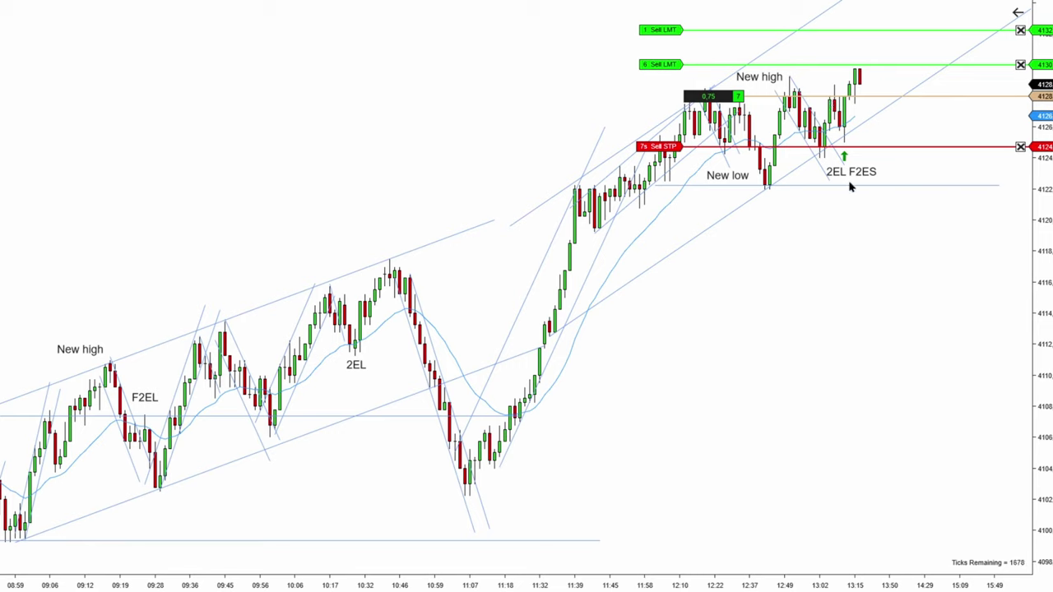
{"action": "key", "text": "ctrl+F2"}
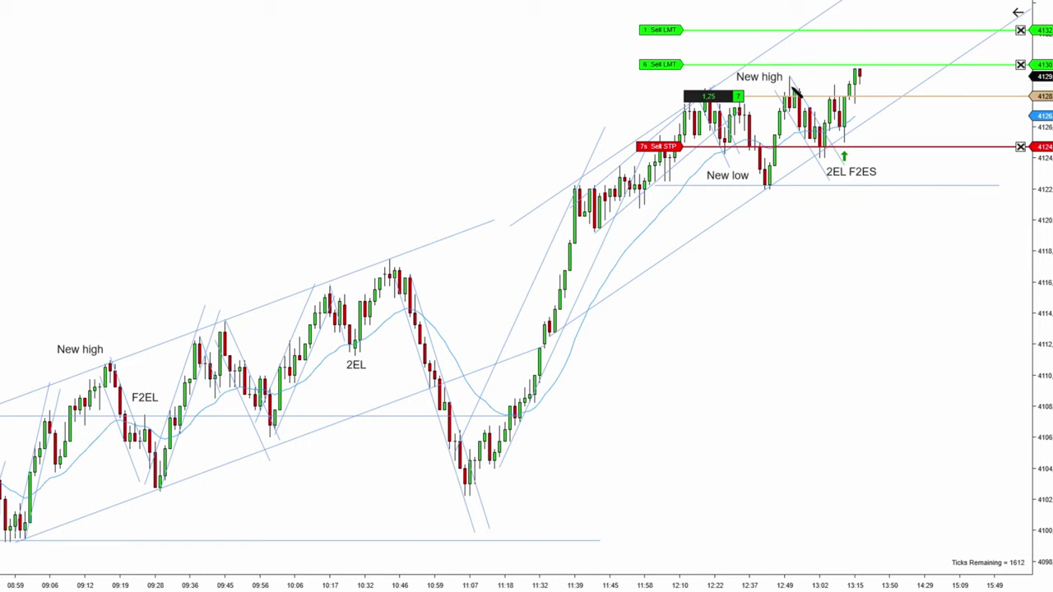
{"action": "left_click", "coordinate": [789, 85]}
{"action": "left_click", "coordinate": [821, 160]}
{"action": "key", "text": "ctrl+F2"}
{"action": "left_click", "coordinate": [825, 126]}
{"action": "left_click", "coordinate": [856, 188]}
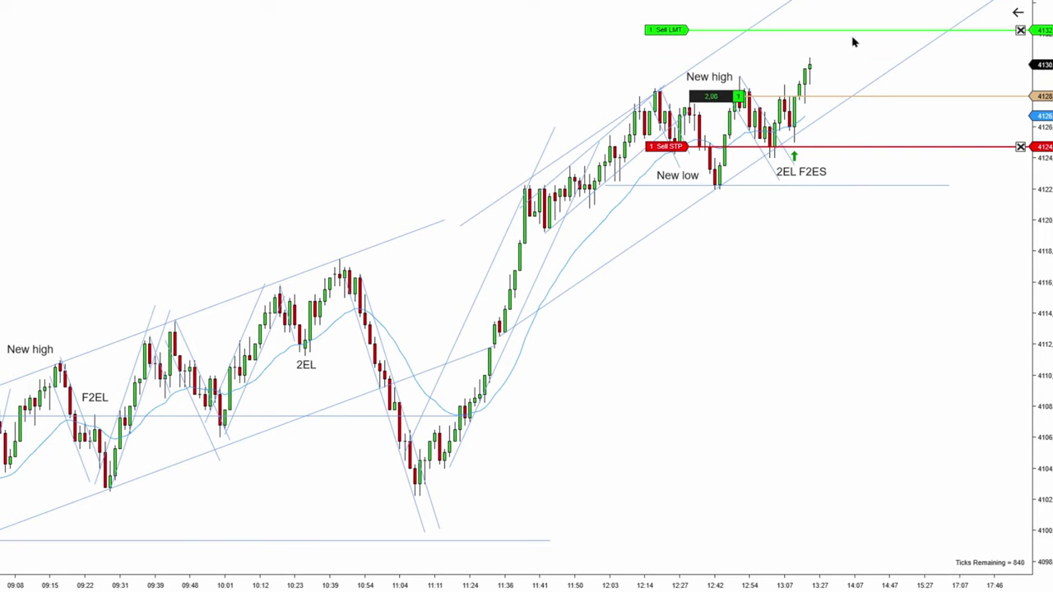
- Raise the remaining contract's sell stop to the entry price at about 4128 and its sell limit target to about 4134
{"action": "left_click_drag", "start_coordinate": [863, 158], "coordinate": [855, 109]}
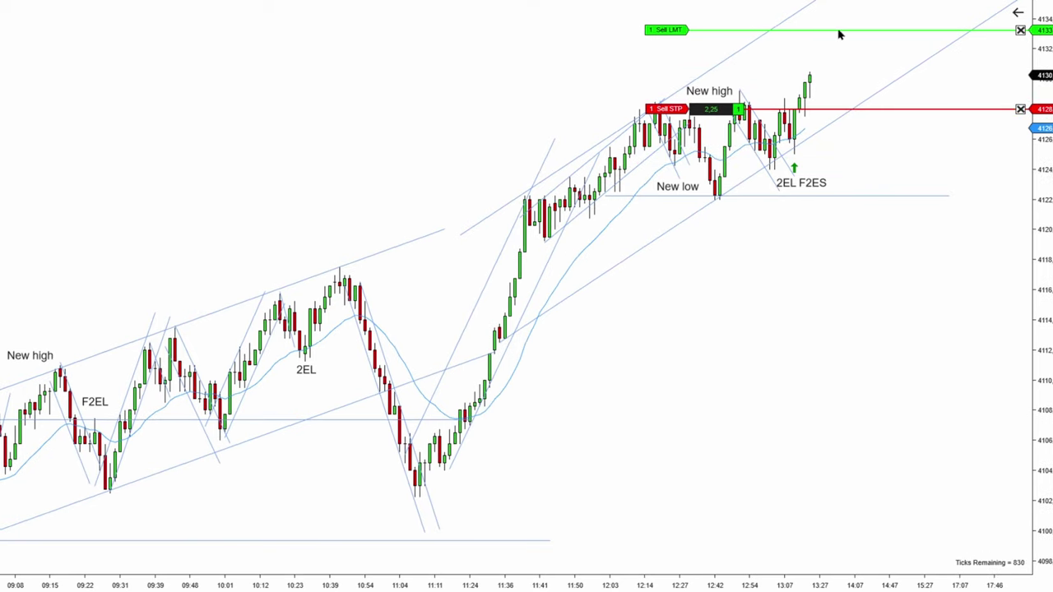
{"action": "left_click_drag", "start_coordinate": [839, 33], "coordinate": [839, 18]}
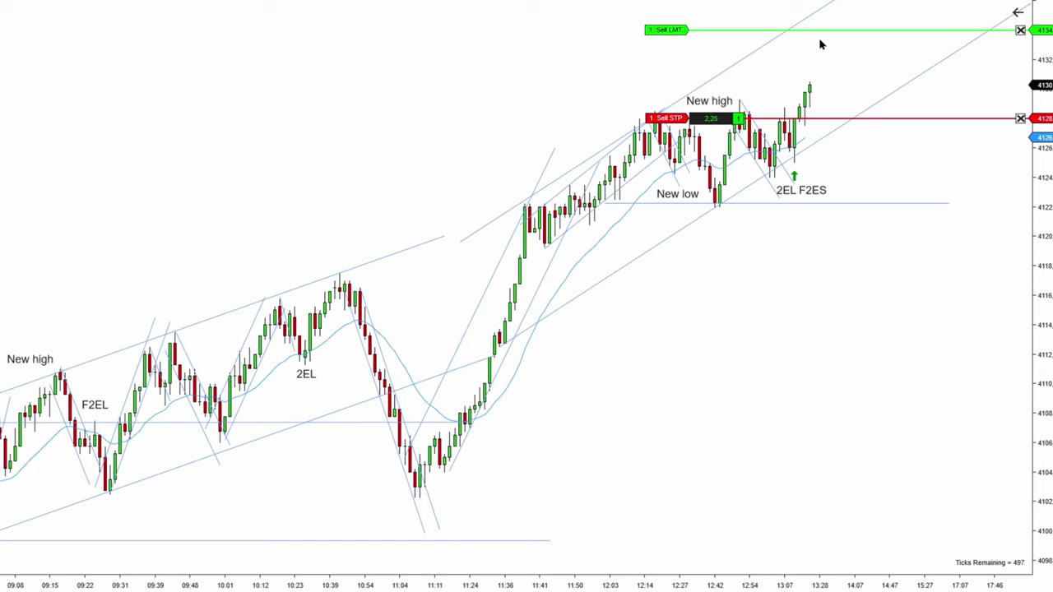
{"action": "left_click_drag", "start_coordinate": [841, 32], "coordinate": [840, 23]}
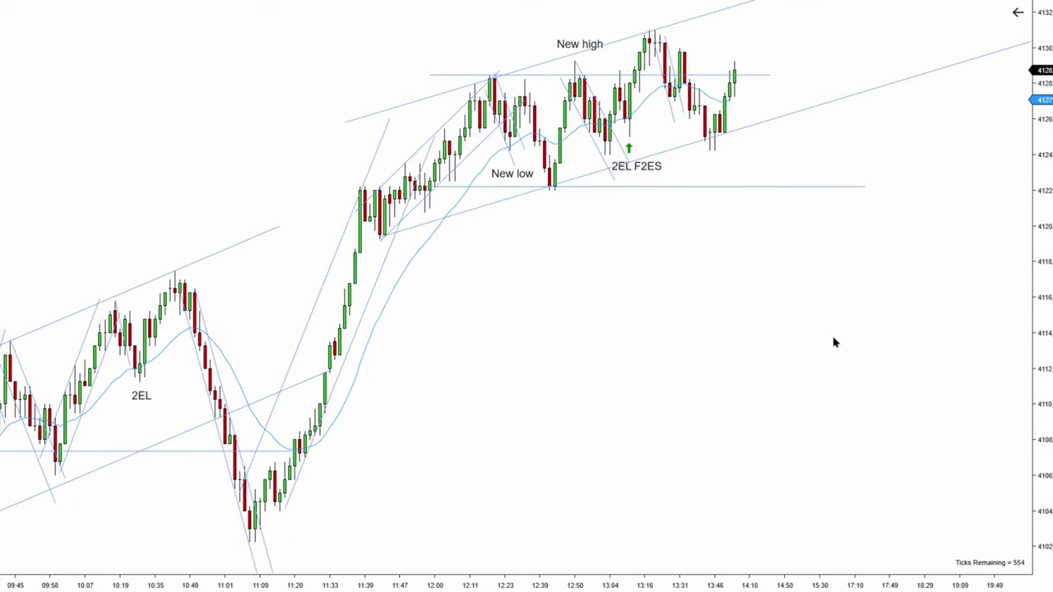
- Examine the trade executions around the 2EL F2ES entry and the earlier new highs with their F2EL and 2EL entries
{"action": "left_click_drag", "start_coordinate": [833, 342], "coordinate": [771, 336]}
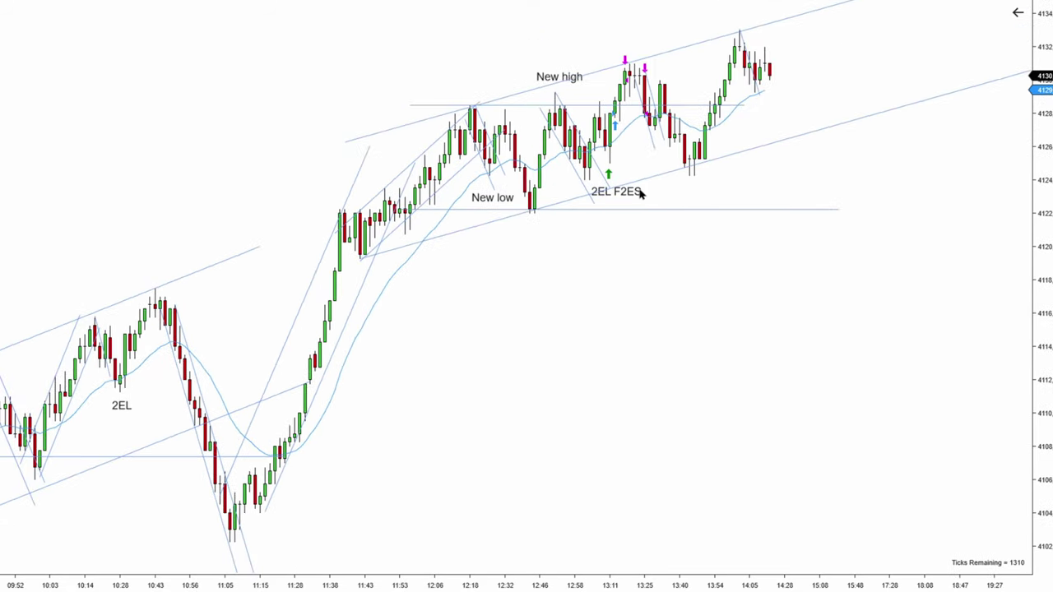
{"action": "left_click_drag", "start_coordinate": [257, 135], "coordinate": [605, 144]}
{"action": "left_click_drag", "start_coordinate": [261, 148], "coordinate": [672, 150]}
{"action": "left_click_drag", "start_coordinate": [921, 144], "coordinate": [629, 134]}
{"action": "scroll", "coordinate": [633, 247], "scroll_direction": "down", "scroll_amount": 10}
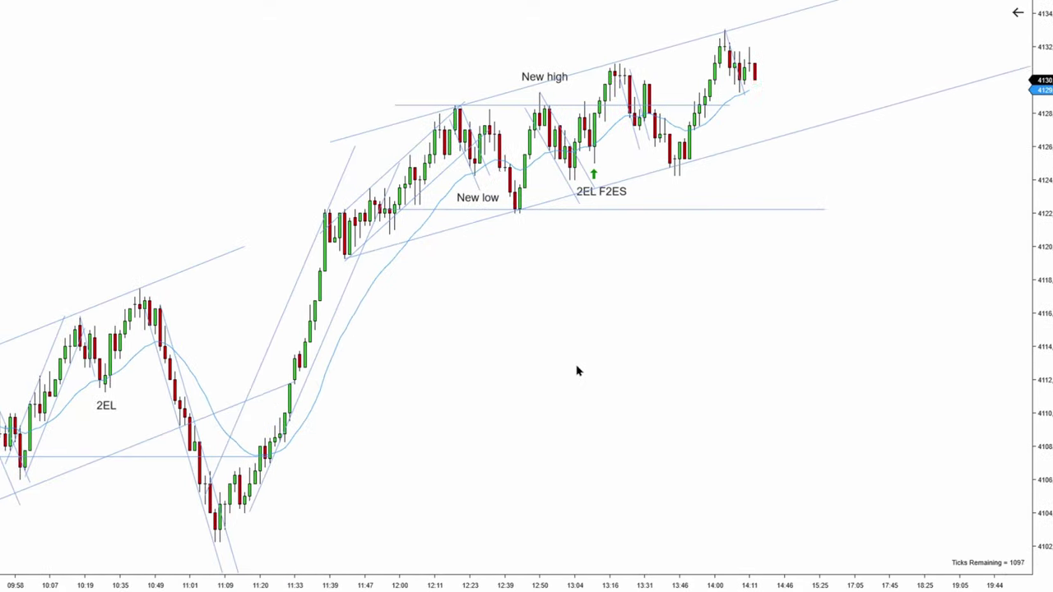
{"action": "scroll", "coordinate": [540, 344], "scroll_direction": "up", "scroll_amount": 12}
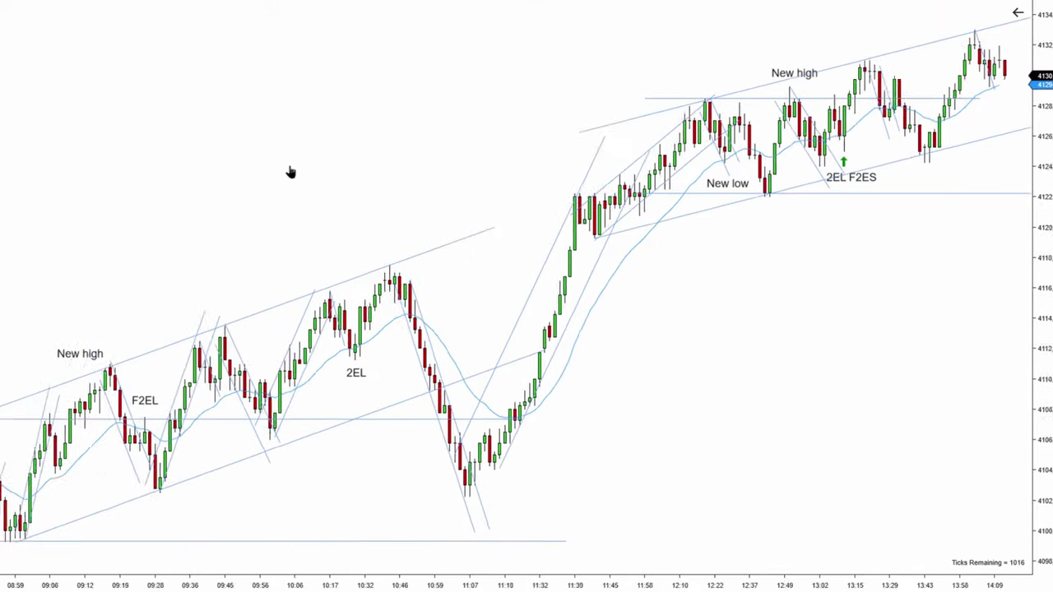
{"action": "scroll", "coordinate": [366, 230], "scroll_direction": "up", "scroll_amount": 3}
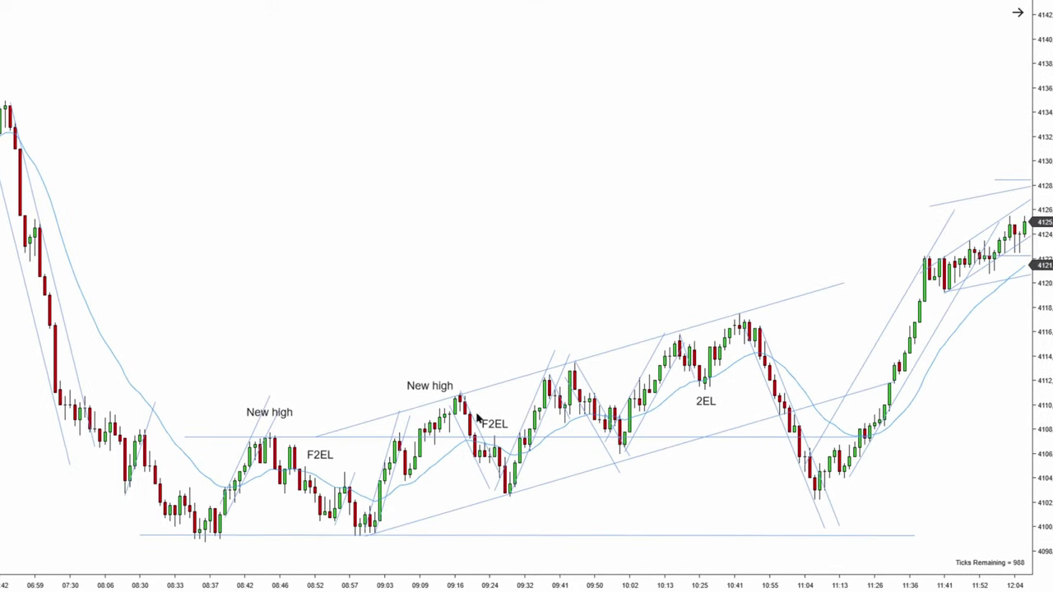
{"action": "scroll", "coordinate": [615, 295], "scroll_direction": "down", "scroll_amount": 5}
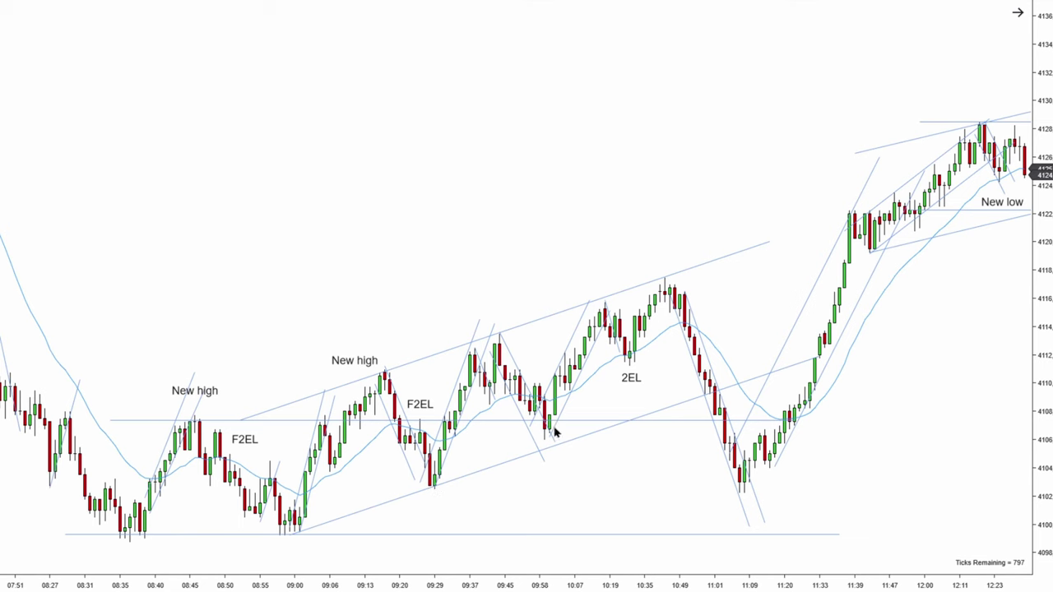
{"action": "scroll", "coordinate": [351, 282], "scroll_direction": "up", "scroll_amount": 3}
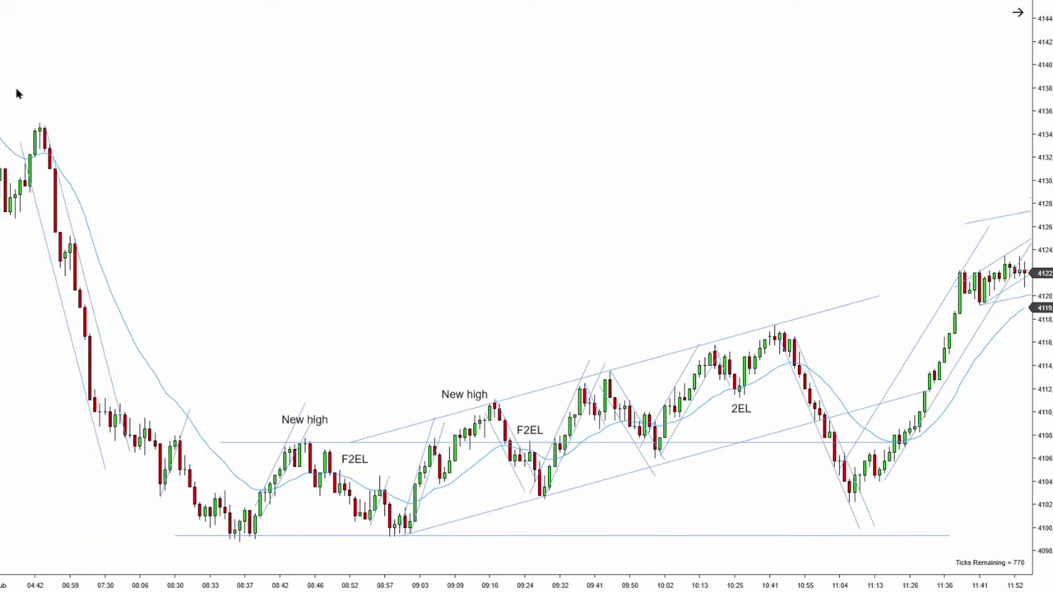
{"action": "scroll", "coordinate": [565, 322], "scroll_direction": "down", "scroll_amount": 2}
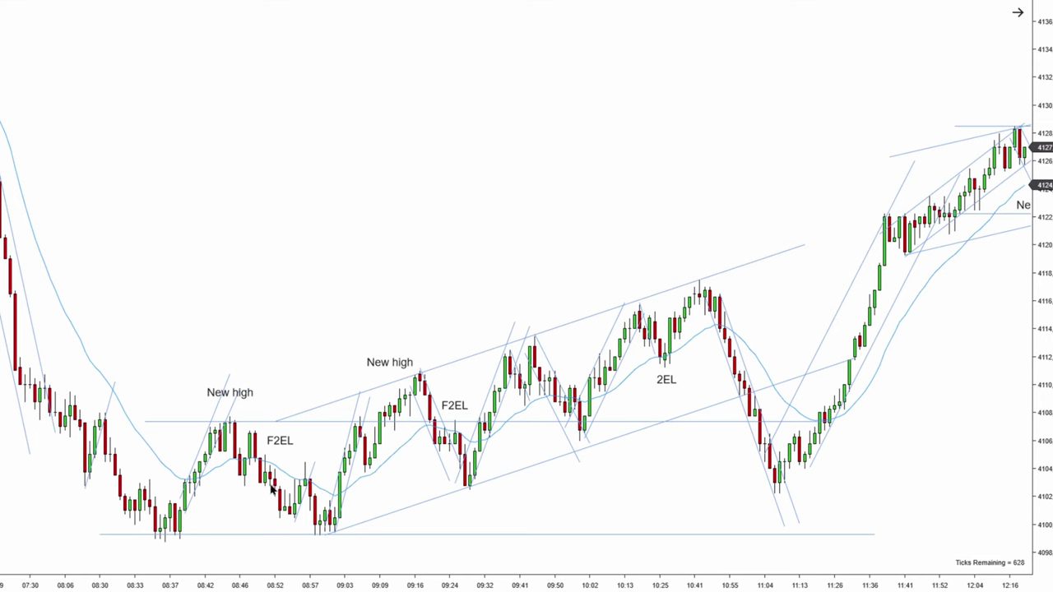
{"action": "scroll", "coordinate": [603, 479], "scroll_direction": "down", "scroll_amount": 2}
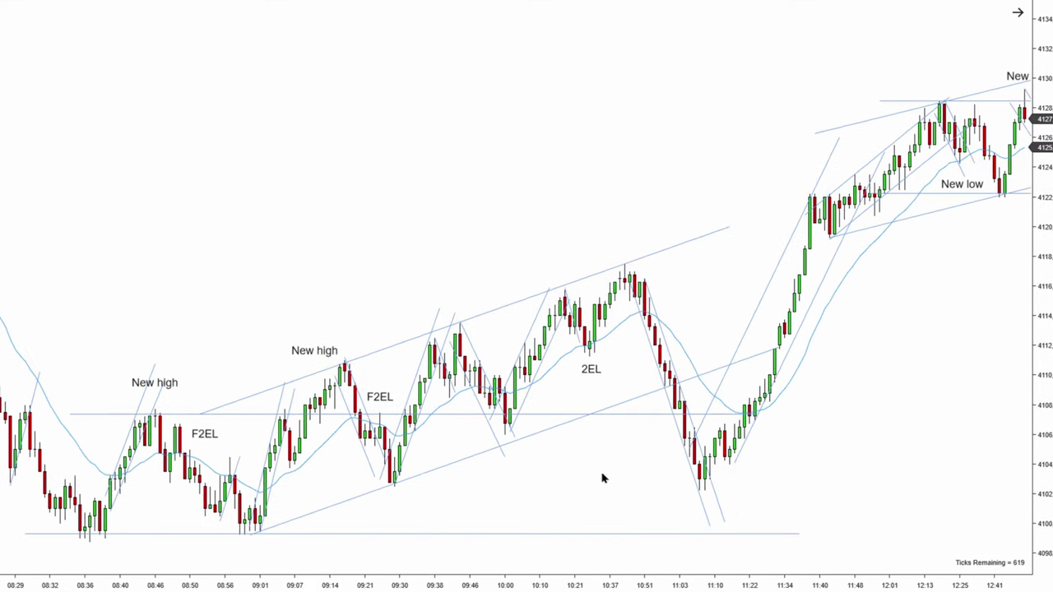
- Place a green up arrow under the 2EL pullback low near 10:28 and move the 2EL label below it
{"action": "mouse_move", "coordinate": [591, 372]}
{"action": "left_mouse_down"}
{"action": "mouse_move", "coordinate": [591, 400]}
{"action": "mouse_move", "coordinate": [594, 384]}
{"action": "left_mouse_up"}
{"action": "left_click", "coordinate": [609, 369]}
{"action": "left_click", "coordinate": [590, 364]}
{"action": "left_click", "coordinate": [607, 375]}
- Examine the price action from the 2EL entry through the rally and the channel up to the latest bars
{"action": "scroll", "coordinate": [708, 309], "scroll_direction": "down", "scroll_amount": 4}
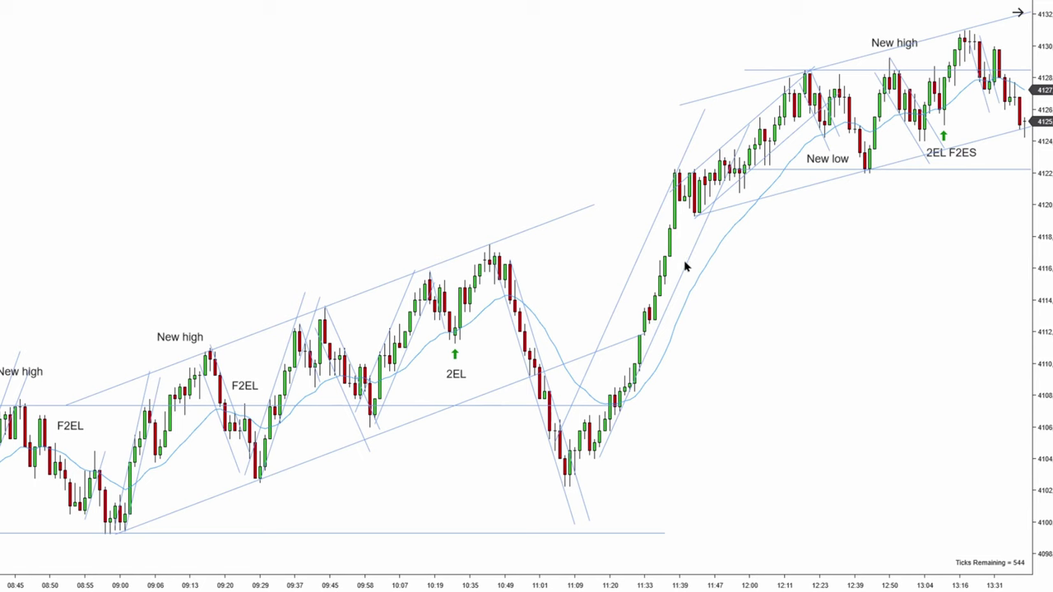
{"action": "scroll", "coordinate": [671, 365], "scroll_direction": "down", "scroll_amount": 4}
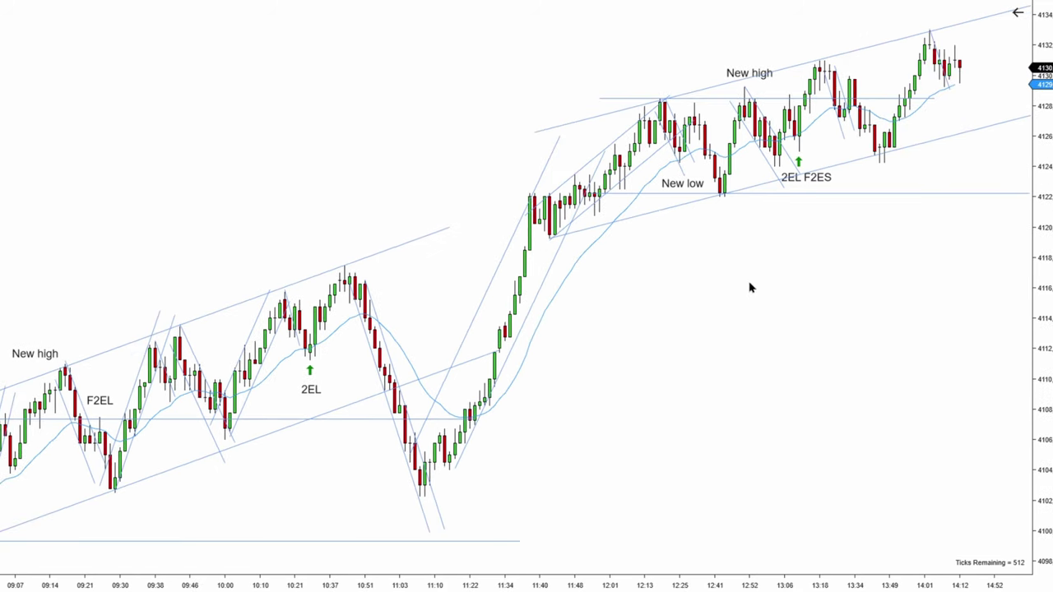
{"action": "scroll", "coordinate": [749, 287], "scroll_direction": "down", "scroll_amount": 2}
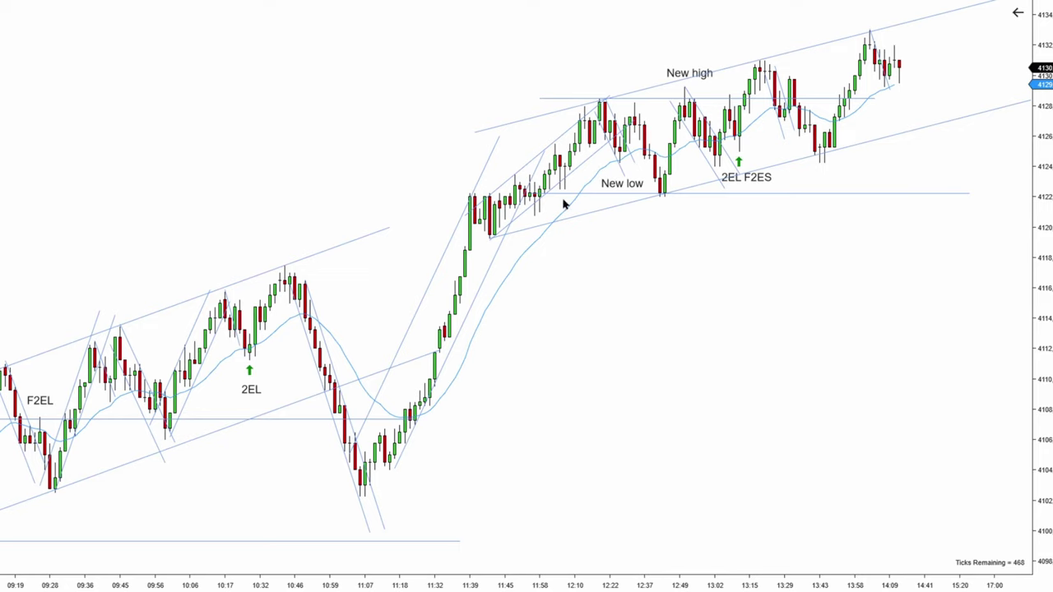
{"action": "scroll", "coordinate": [595, 274], "scroll_direction": "down", "scroll_amount": 1}
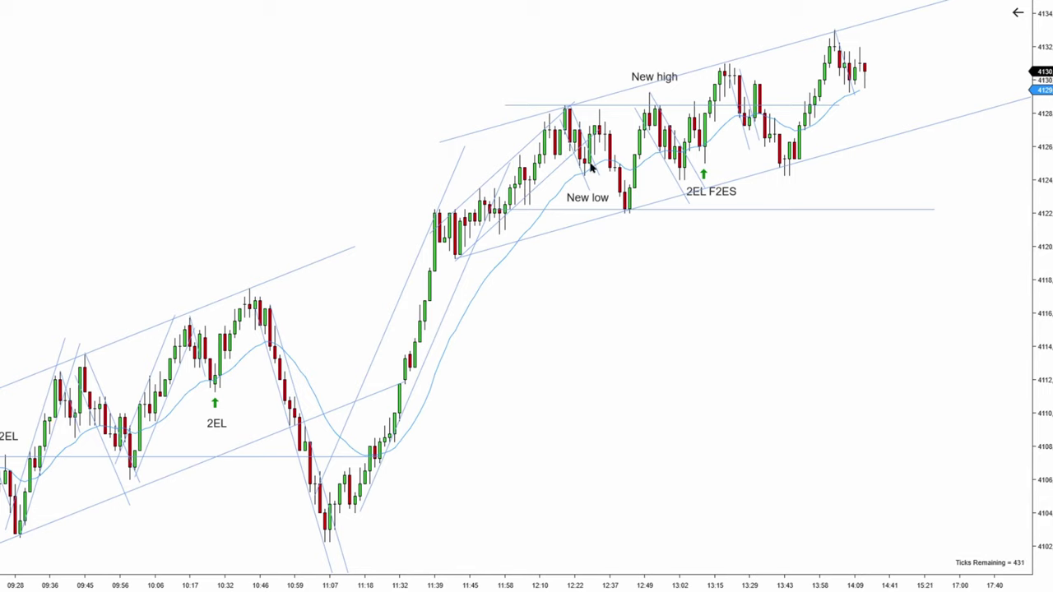
{"action": "scroll", "coordinate": [620, 255], "scroll_direction": "down", "scroll_amount": 2}
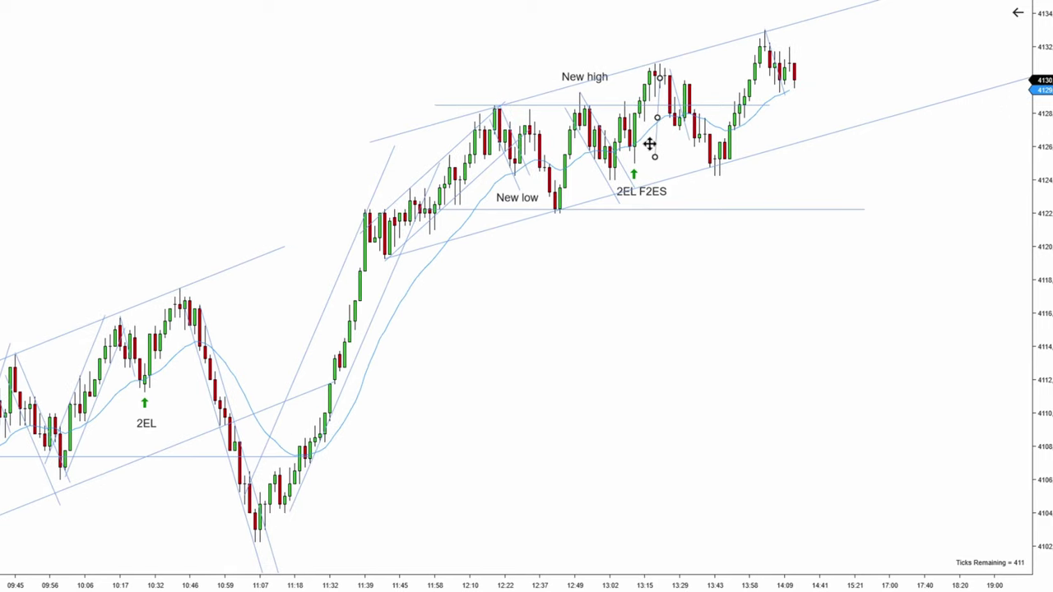
{"action": "scroll", "coordinate": [654, 182], "scroll_direction": "down", "scroll_amount": 1}
{"action": "scroll", "coordinate": [407, 291], "scroll_direction": "down", "scroll_amount": 1}
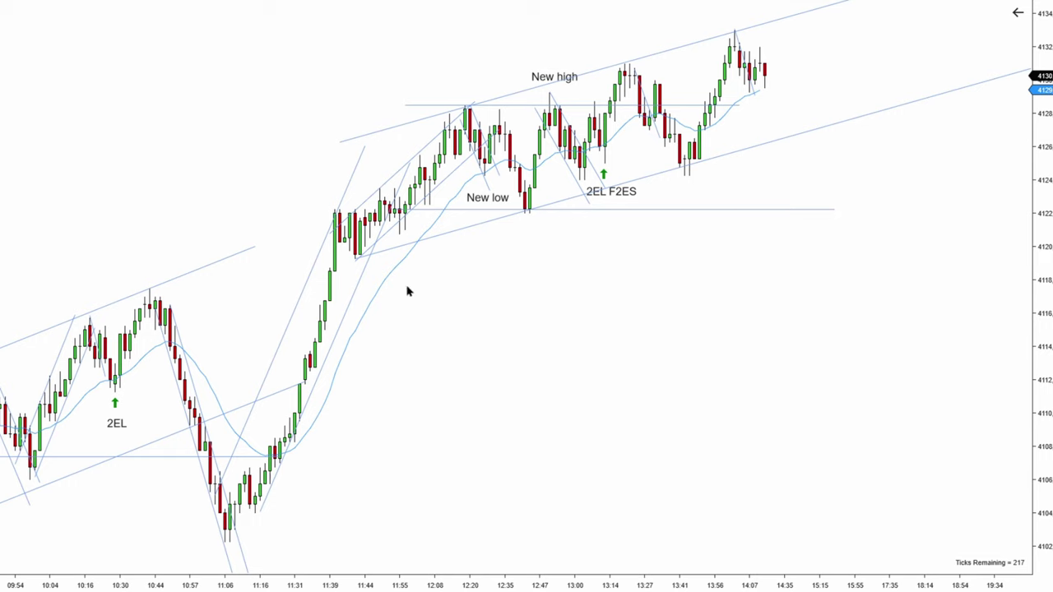
- Duplicate the "New low" label and place the copy beside the pullback low near 13:46
{"action": "left_click", "coordinate": [660, 173]}
{"action": "scroll", "coordinate": [647, 162], "scroll_direction": "down", "scroll_amount": 1}
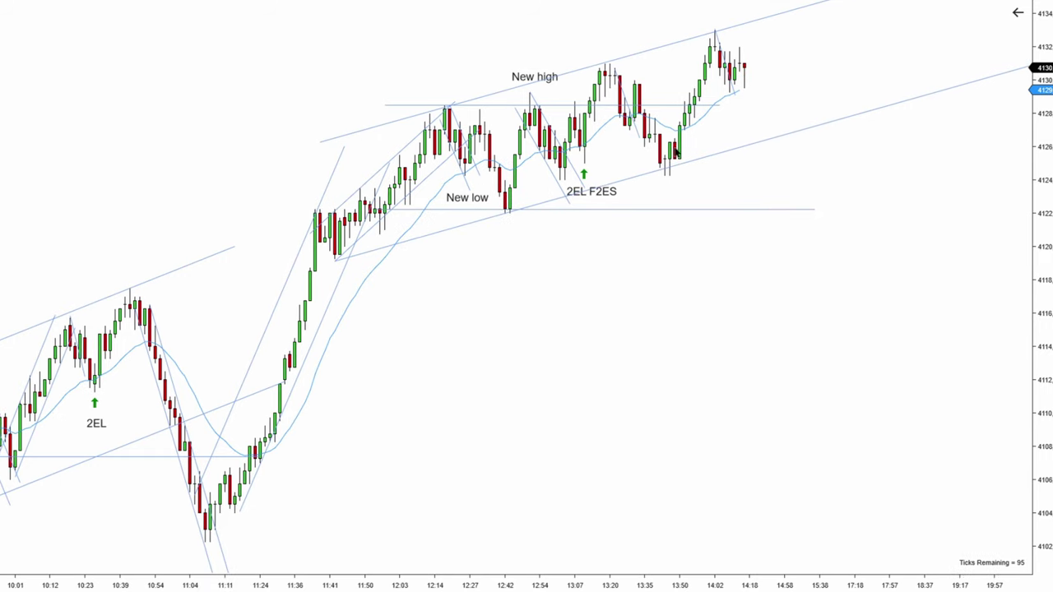
{"action": "left_click", "coordinate": [467, 198]}
{"action": "left_click_drag", "start_coordinate": [467, 198], "coordinate": [646, 164]}
{"action": "scroll", "coordinate": [640, 130], "scroll_direction": "down", "scroll_amount": 3}
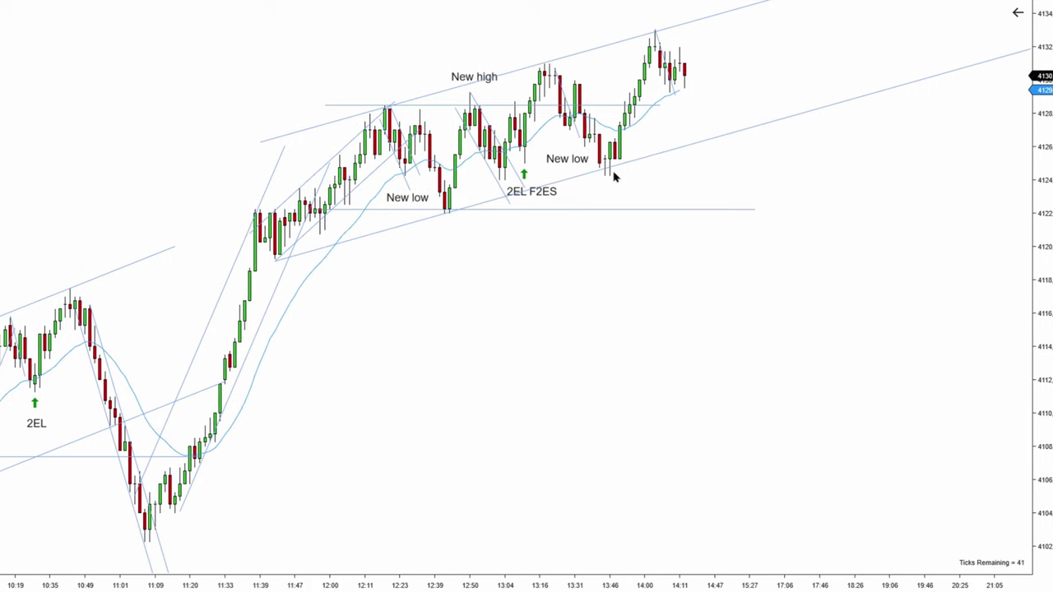
- Compare the earlier 2EL entry in the first channel with the 2EL F2ES entry in the latest channel
{"action": "scroll", "coordinate": [271, 174], "scroll_direction": "up", "scroll_amount": 7}
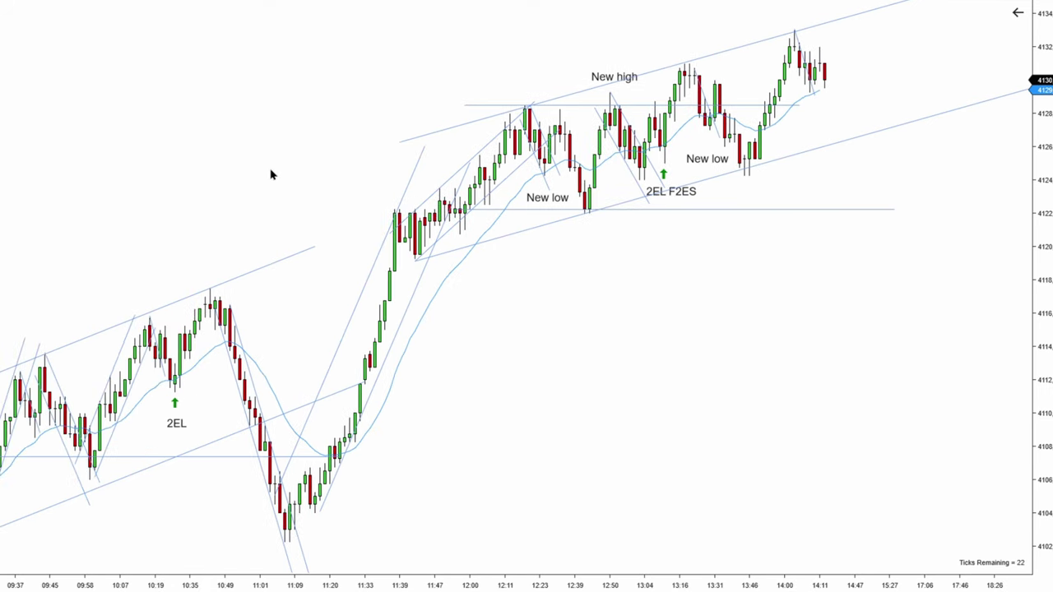
{"action": "scroll", "coordinate": [272, 175], "scroll_direction": "up", "scroll_amount": 15}
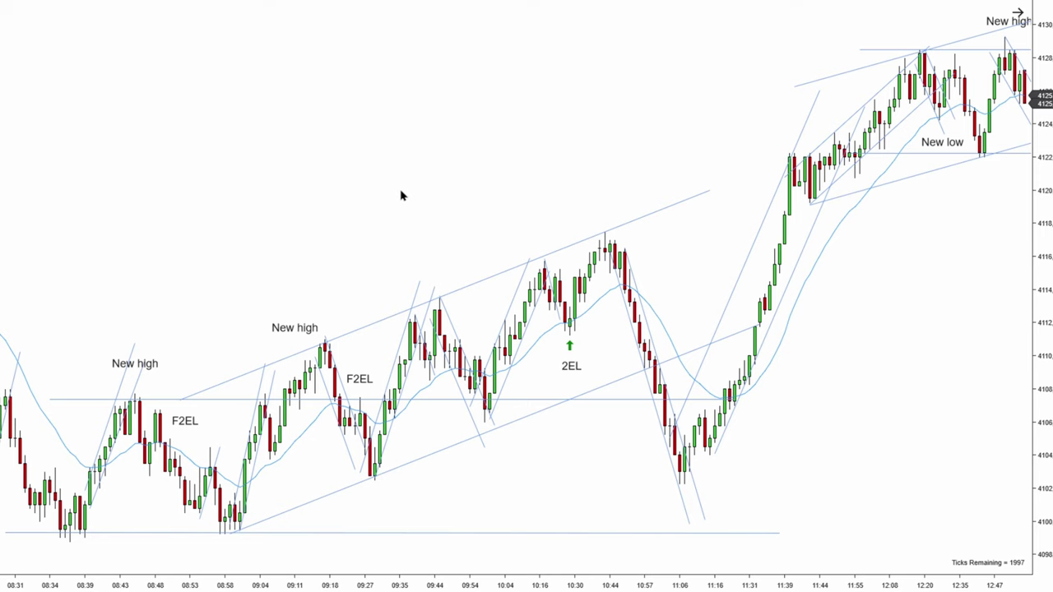
{"action": "scroll", "coordinate": [400, 195], "scroll_direction": "down", "scroll_amount": 12}
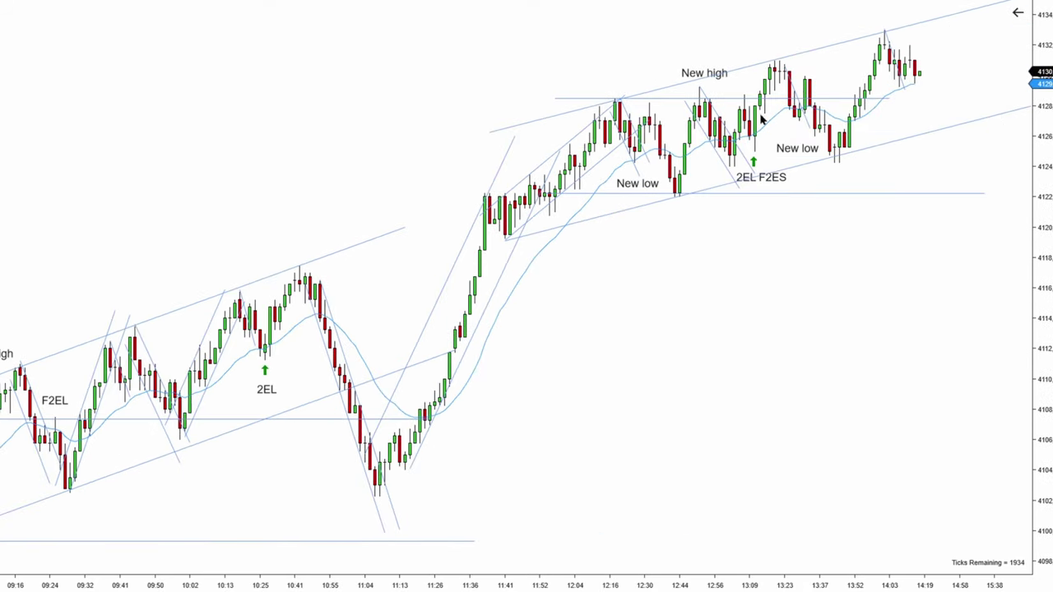
{"action": "scroll", "coordinate": [806, 258], "scroll_direction": "down", "scroll_amount": 3}
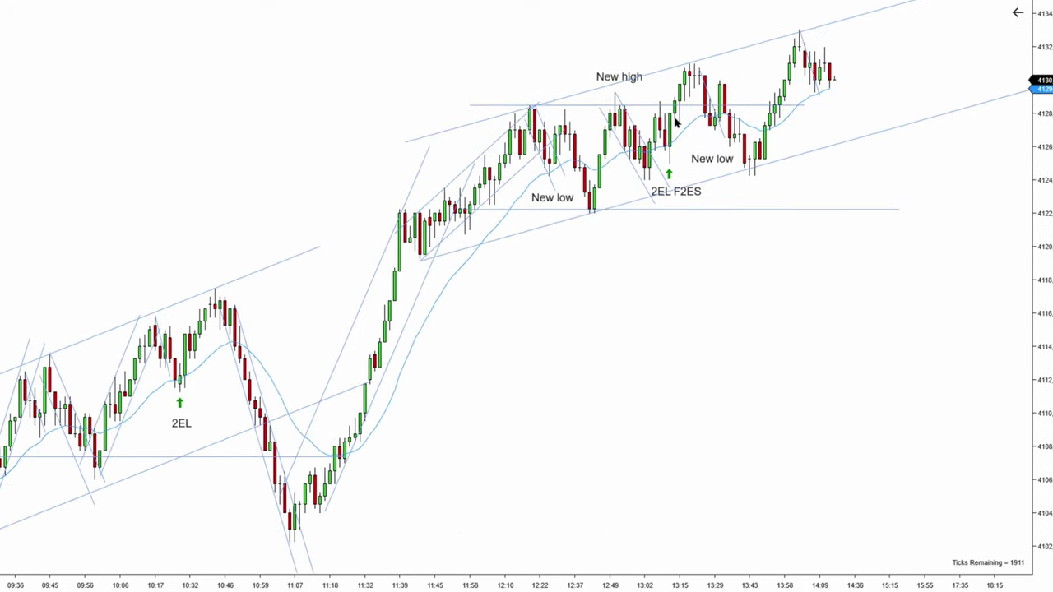